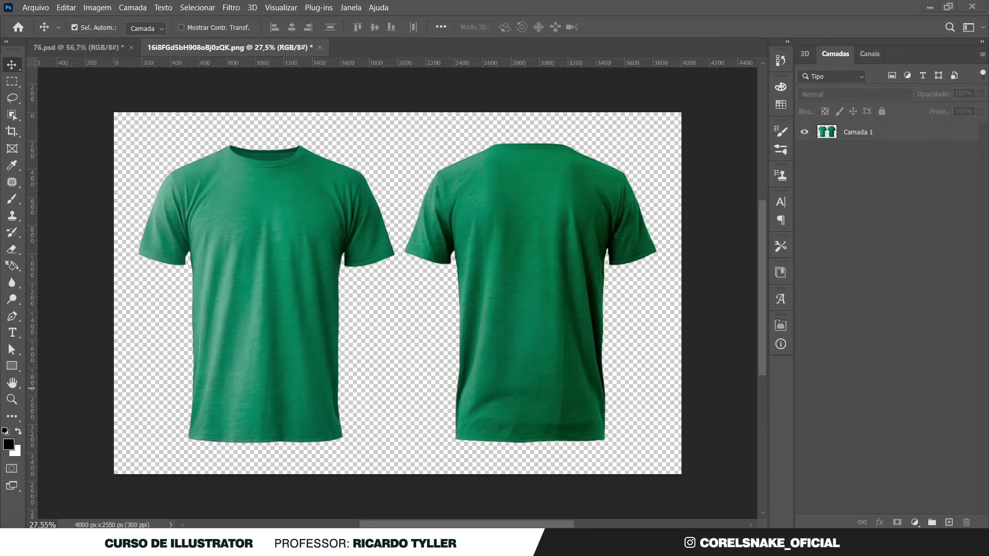
# - Create a new 1080 x 1080 square document
pyautogui.click(30, 10)
pyautogui.click(41, 19)
pyautogui.click(419, 172)
pyautogui.click(713, 473)
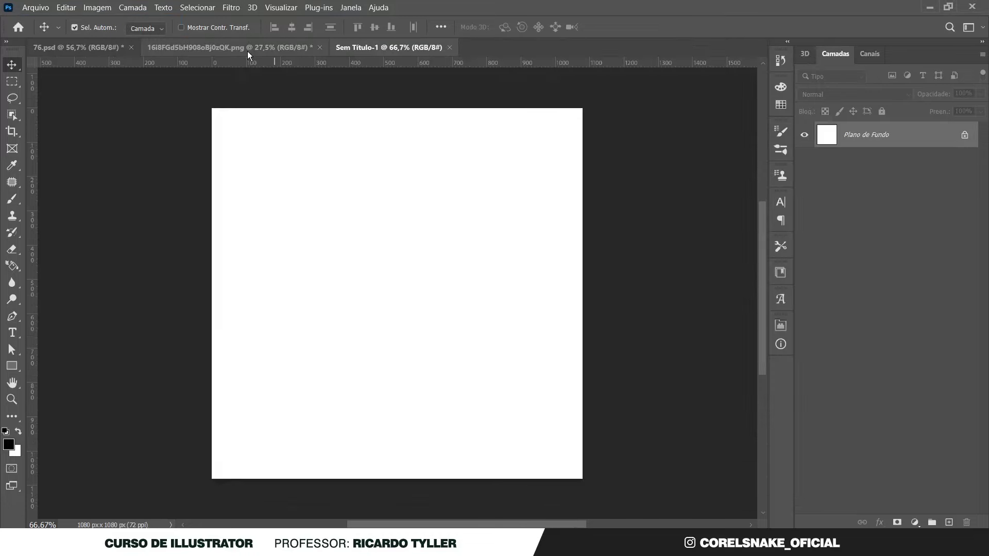
# - Bring the two-shirt photo into the new square document and fit its size
pyautogui.click(247, 51)
pyautogui.moveTo(400, 46); pyautogui.dragTo(355, 210)
pyautogui.hotkey('ctrl', 't')
pyautogui.keyDown('alt'); pyautogui.scroll(-5, 355, 210); pyautogui.keyUp('alt')
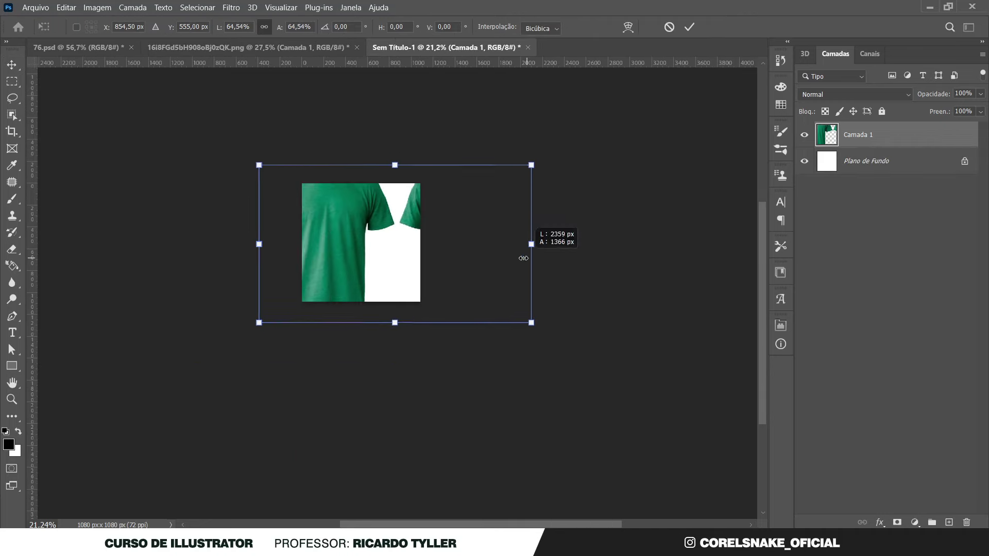
pyautogui.keyDown('alt'); pyautogui.scroll(4, 340, 229); pyautogui.keyUp('alt')
pyautogui.moveTo(530, 122); pyautogui.dragTo(738, 270)
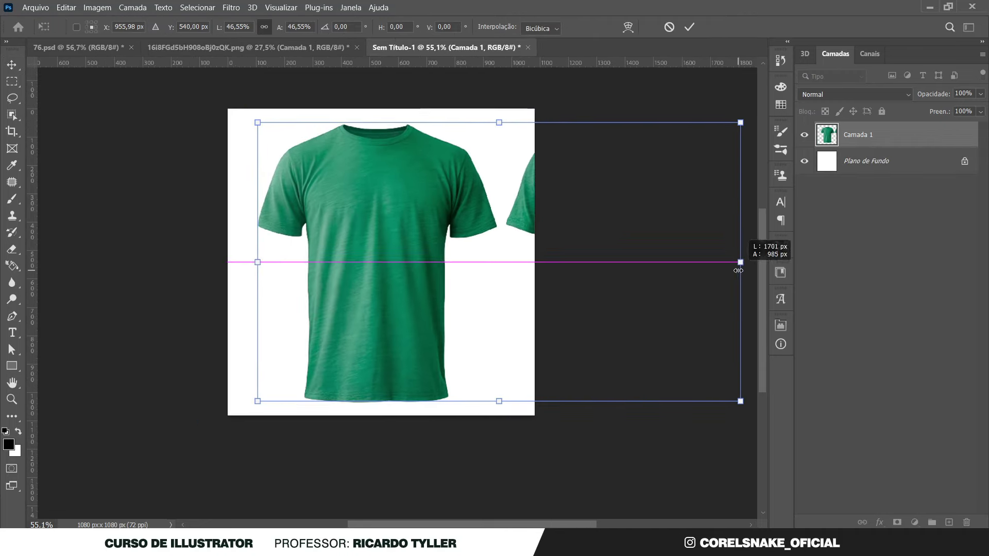
pyautogui.press('Escape')
pyautogui.click(875, 161)
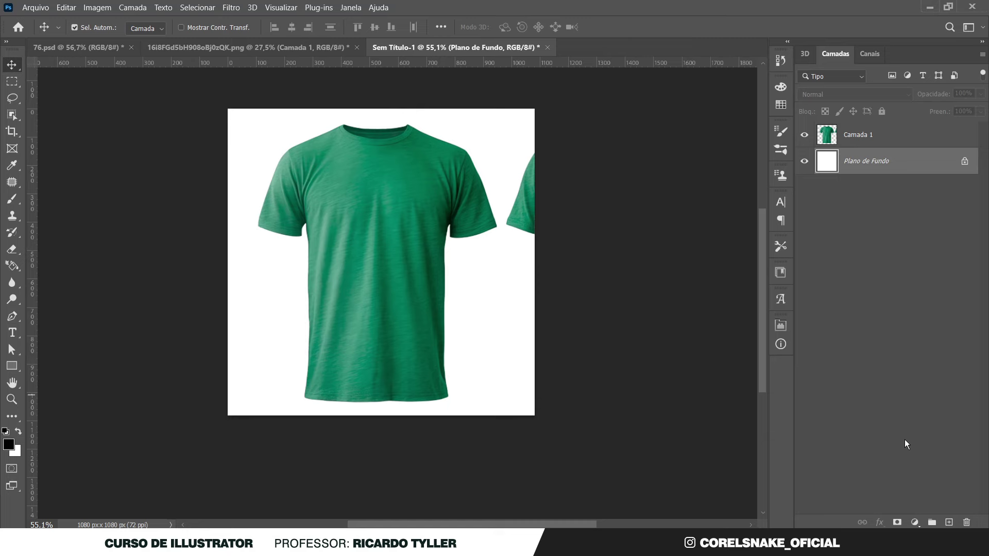
pyautogui.click(408, 283)
pyautogui.hotkey('ctrl', 't')
pyautogui.press('Return')
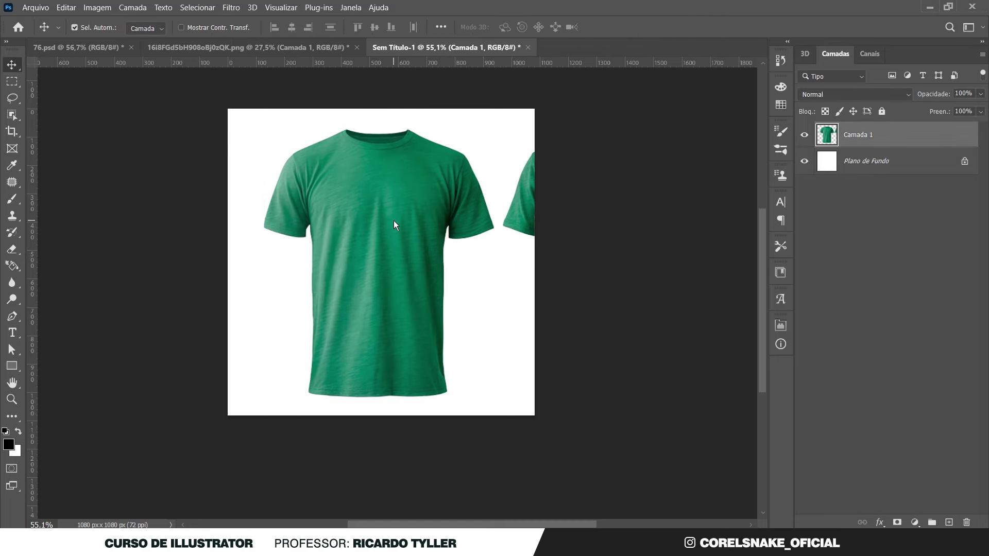
# - Keep only the front shirt by deleting the original two-shirt layer, then shrink it slightly
pyautogui.press('m')
pyautogui.rightClick(820, 135)
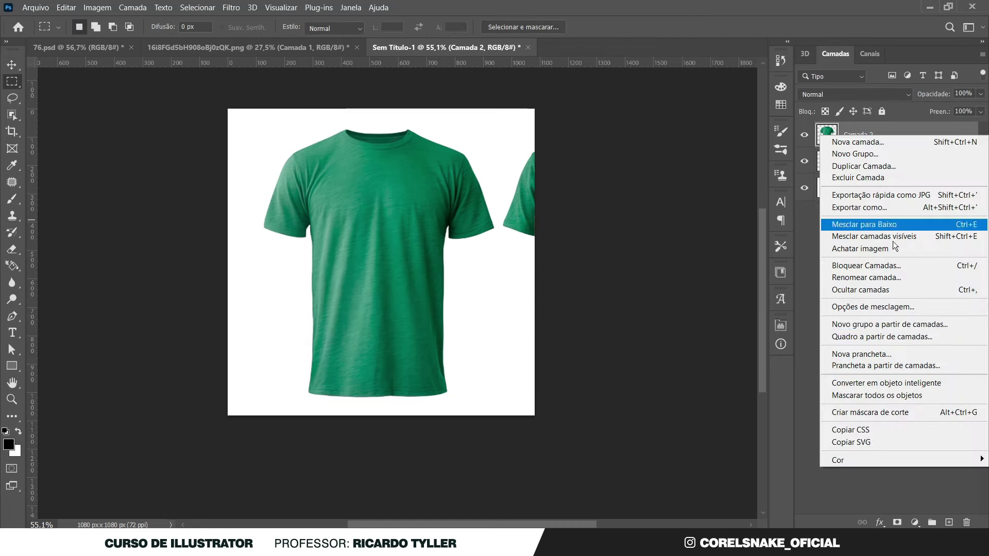
pyautogui.click(875, 325)
pyautogui.click(804, 160)
pyautogui.press('v')
pyautogui.scroll(2, 106, 155)
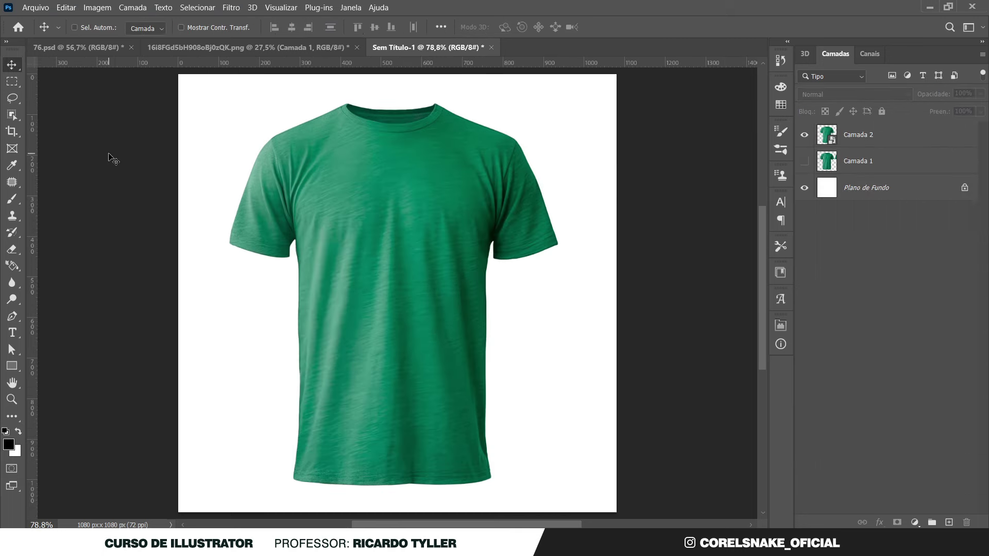
pyautogui.press('Delete')
pyautogui.click(474, 217)
pyautogui.hotkey('ctrl', 't')
pyautogui.moveTo(558, 294); pyautogui.dragTo(550, 292)
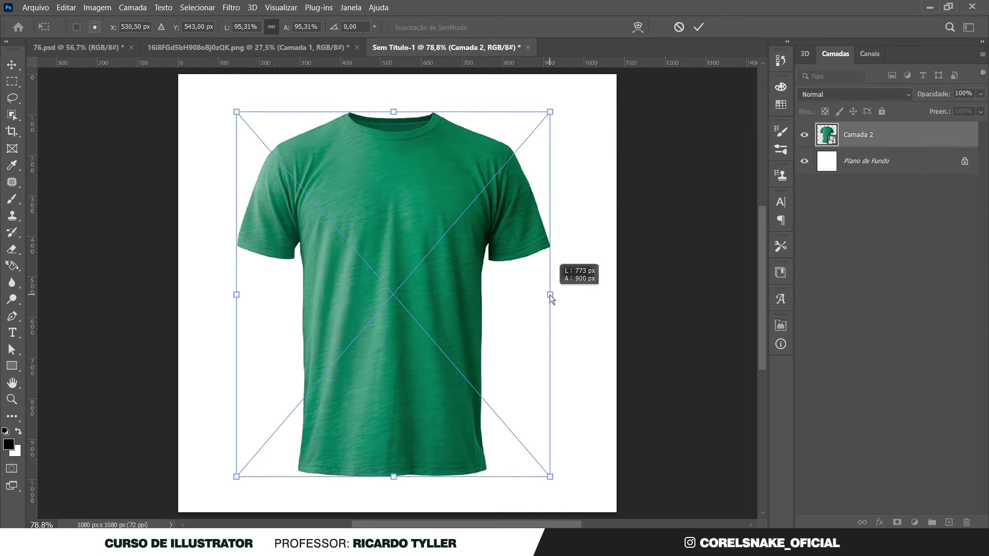
pyautogui.press('Return')
# - Apply Black & White to the shirt copy with a lowered Cyans value
pyautogui.hotkey('ctrl', 'alt', 'shift', 'b')
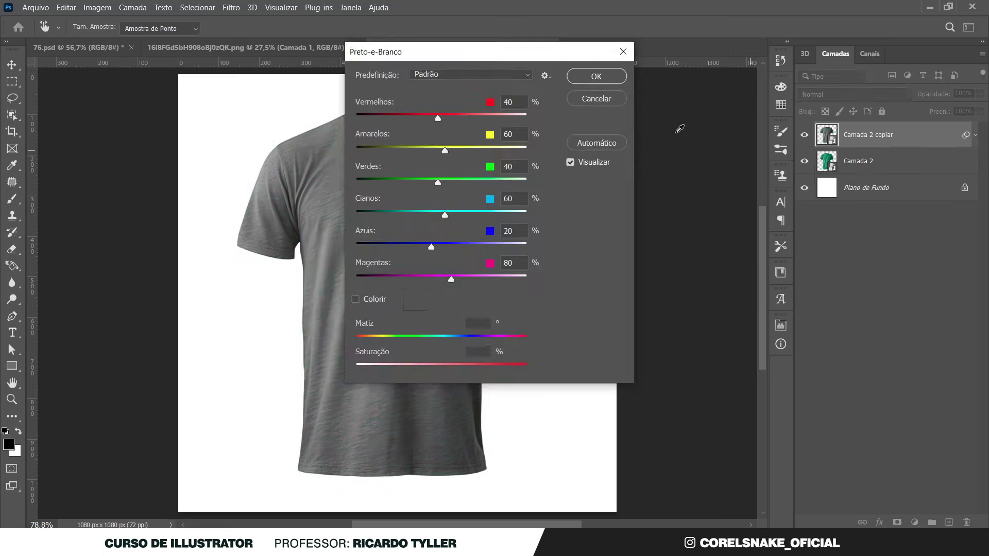
pyautogui.moveTo(502, 61); pyautogui.dragTo(744, 131)
pyautogui.moveTo(688, 284); pyautogui.dragTo(683, 287)
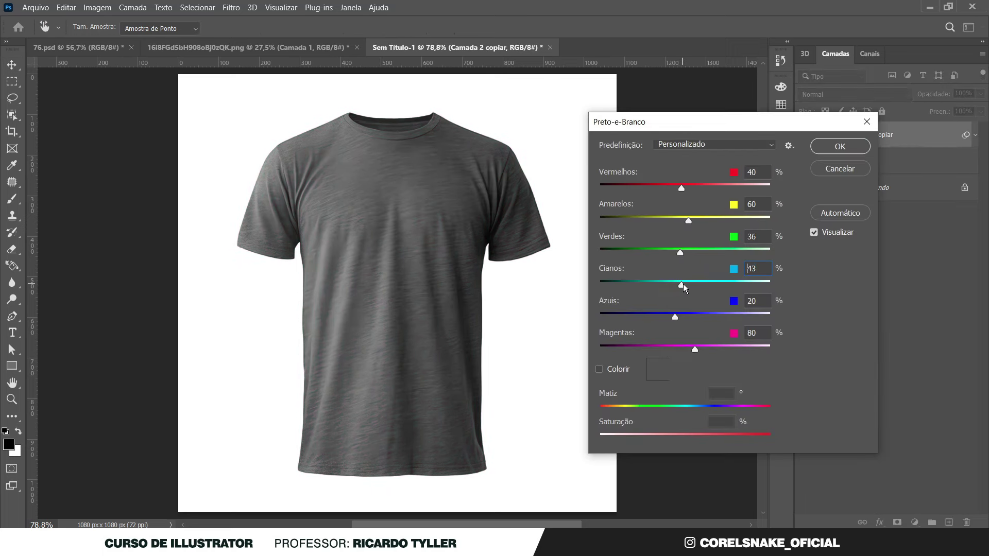
pyautogui.click(840, 147)
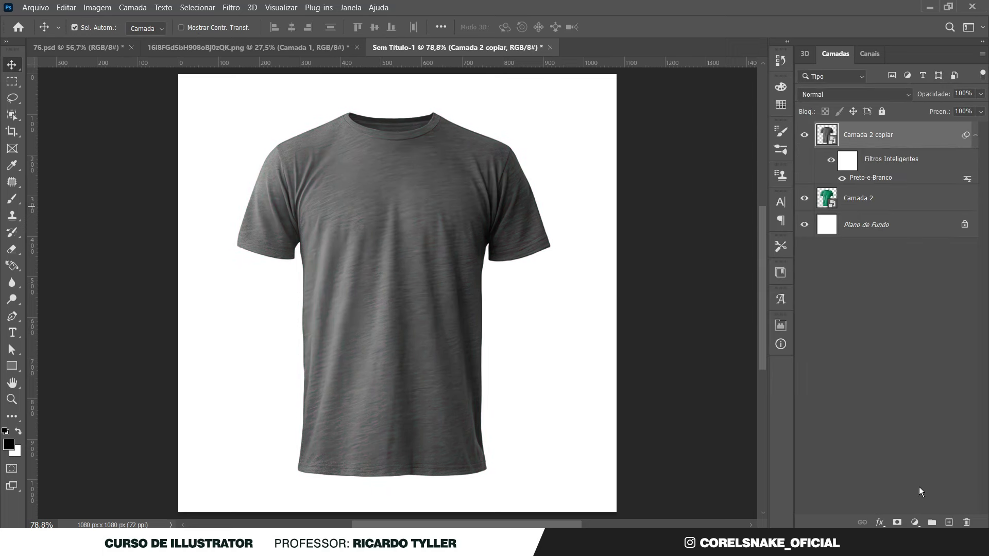
# - Apply Levels with white input 245 and midtones darkened to 0.70
pyautogui.hotkey('ctrl', 'l')
pyautogui.moveTo(358, 85); pyautogui.dragTo(567, 194)
pyautogui.moveTo(651, 335); pyautogui.dragTo(660, 335)
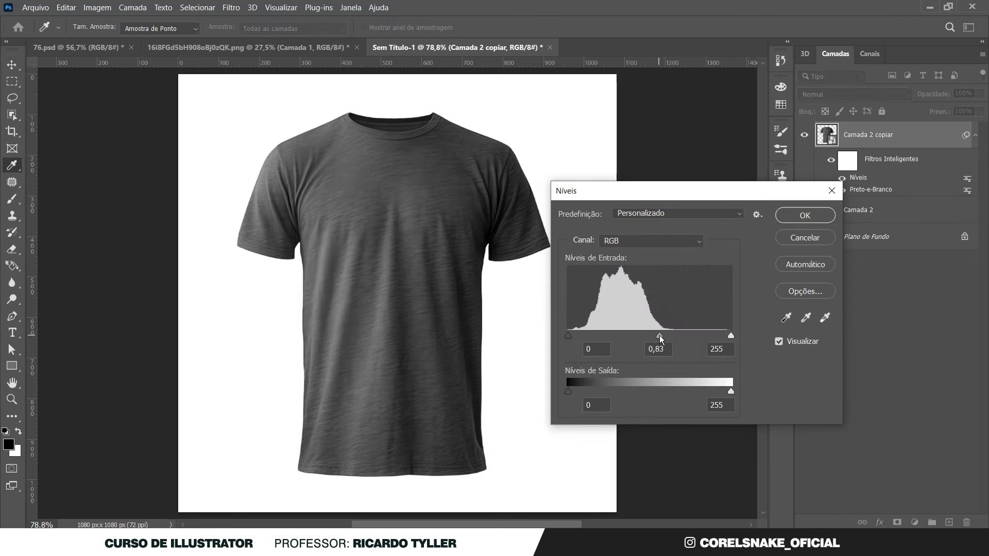
pyautogui.moveTo(730, 336); pyautogui.dragTo(724, 337)
pyautogui.moveTo(656, 335); pyautogui.dragTo(664, 335)
pyautogui.press('Return')
# - Add a red Solid Color fill layer masked to the shirt outline
pyautogui.press('v')
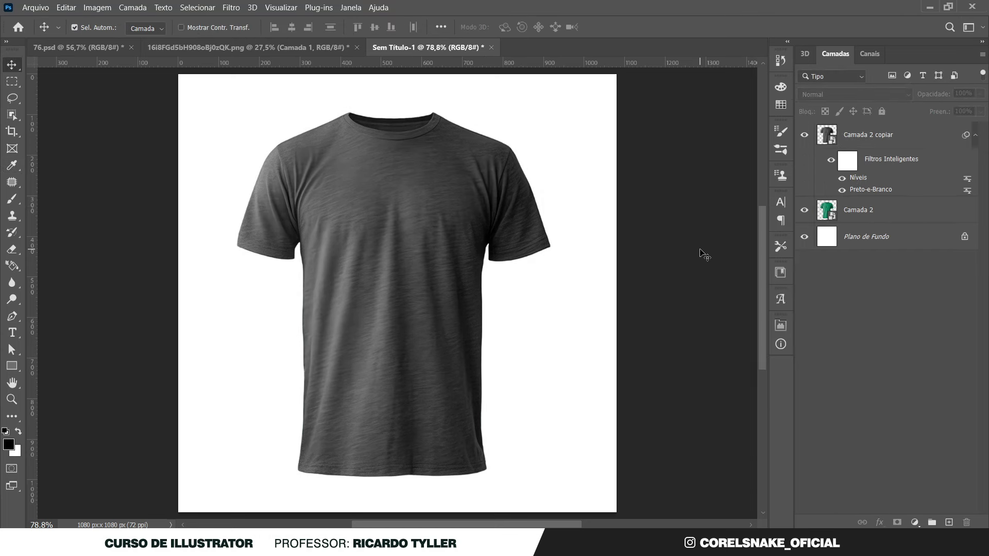
pyautogui.click(977, 138)
pyautogui.click(858, 161)
pyautogui.click(915, 523)
pyautogui.click(899, 296)
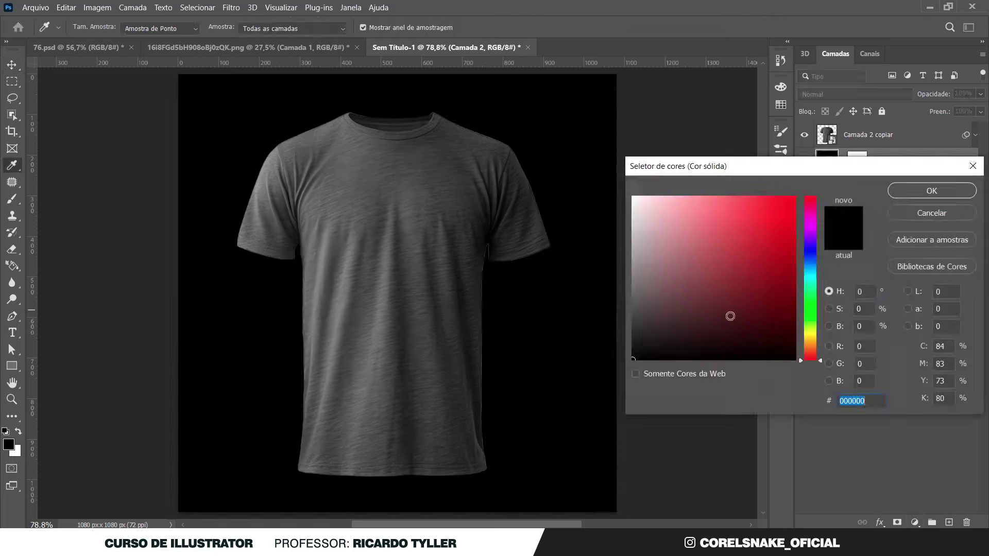
pyautogui.press('Escape')
pyautogui.keyDown('ctrl'); pyautogui.click(822, 136); pyautogui.keyUp('ctrl')
pyautogui.click(915, 523)
pyautogui.click(898, 296)
pyautogui.click(962, 189)
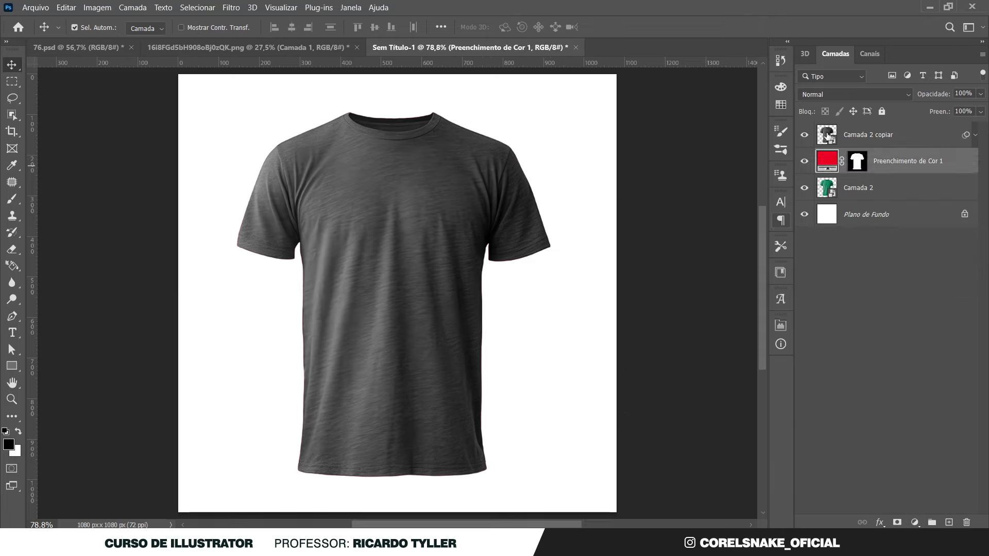
# - Blend the grey shirt in Escurecer mode, plus a Color Dodge copy limited by Blend If
pyautogui.click(868, 134)
pyautogui.click(855, 95)
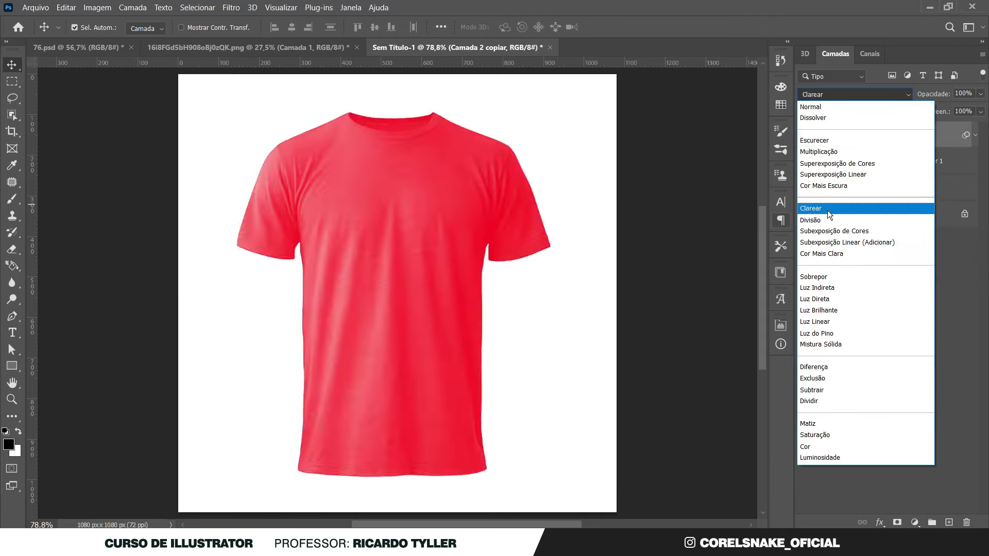
pyautogui.click(824, 141)
pyautogui.hotkey('ctrl', 'j')
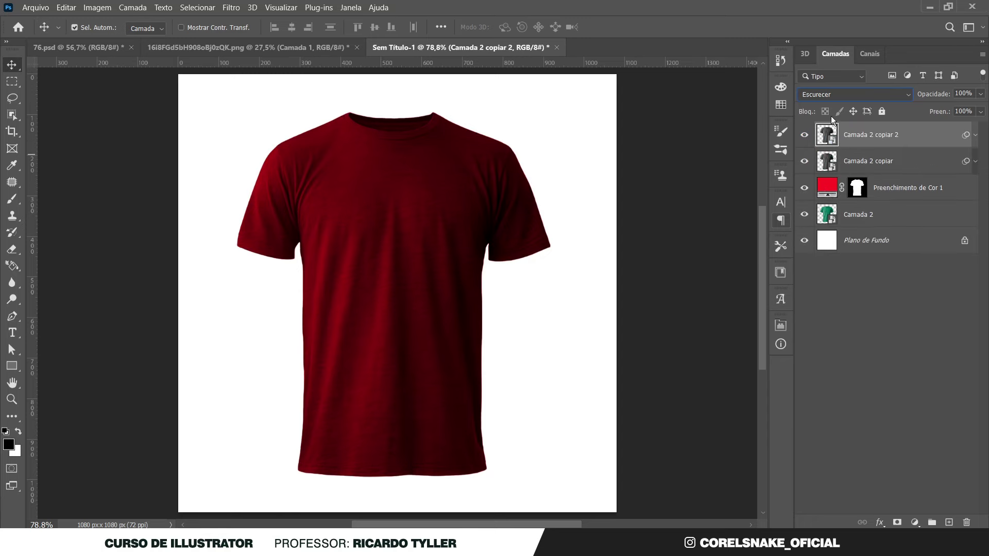
pyautogui.click(830, 94)
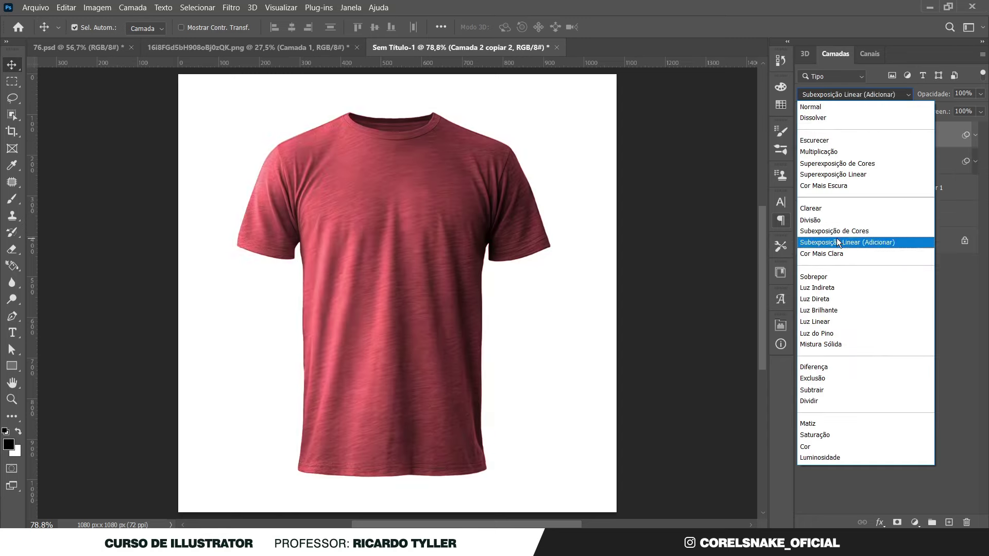
pyautogui.click(835, 231)
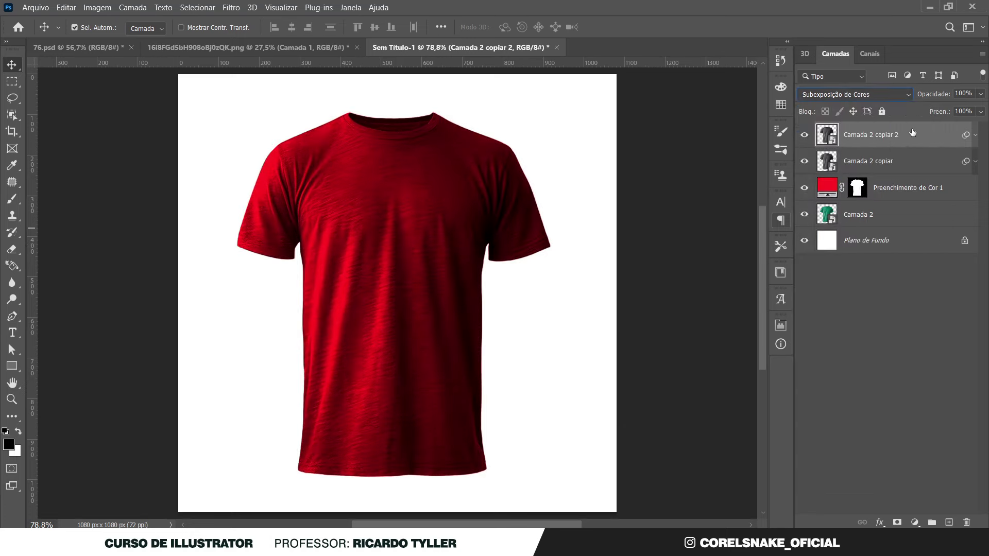
pyautogui.doubleClick(922, 133)
pyautogui.moveTo(620, 386); pyautogui.dragTo(662, 387)
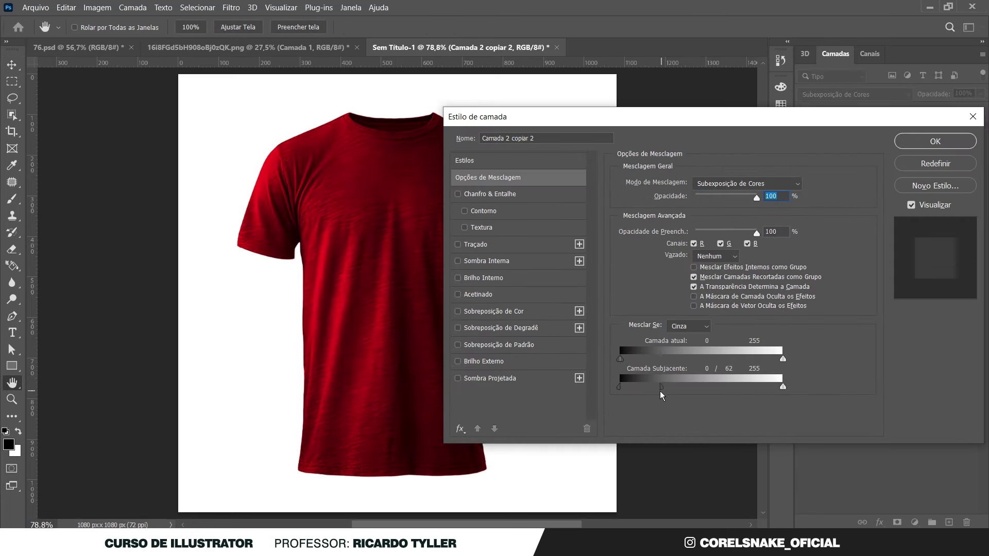
pyautogui.click(935, 141)
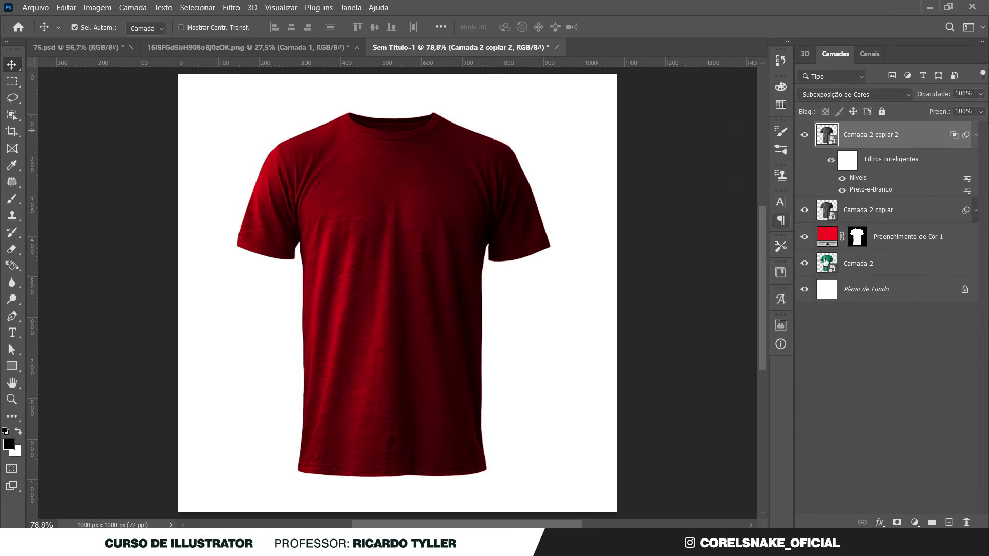
# - Group the three colour layers as 'Cor' and the green shirt as Fundo
pyautogui.click(975, 135)
pyautogui.keyDown('shift'); pyautogui.click(954, 187); pyautogui.keyUp('shift')
pyautogui.hotkey('ctrl', 'g')
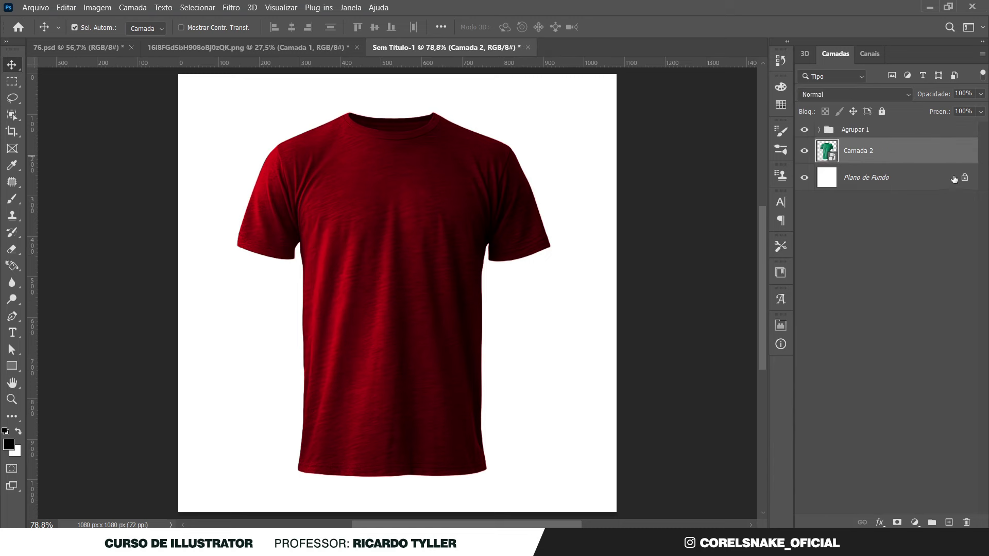
pyautogui.hotkey('ctrl', 'g')
pyautogui.doubleClick(858, 130)
pyautogui.write('Cor')
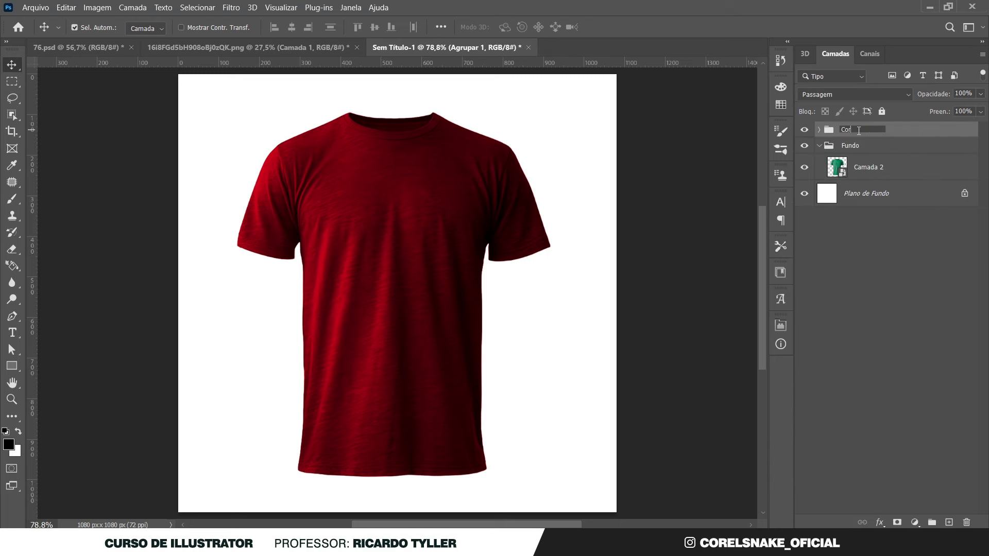
pyautogui.click(819, 145)
pyautogui.click(690, 176)
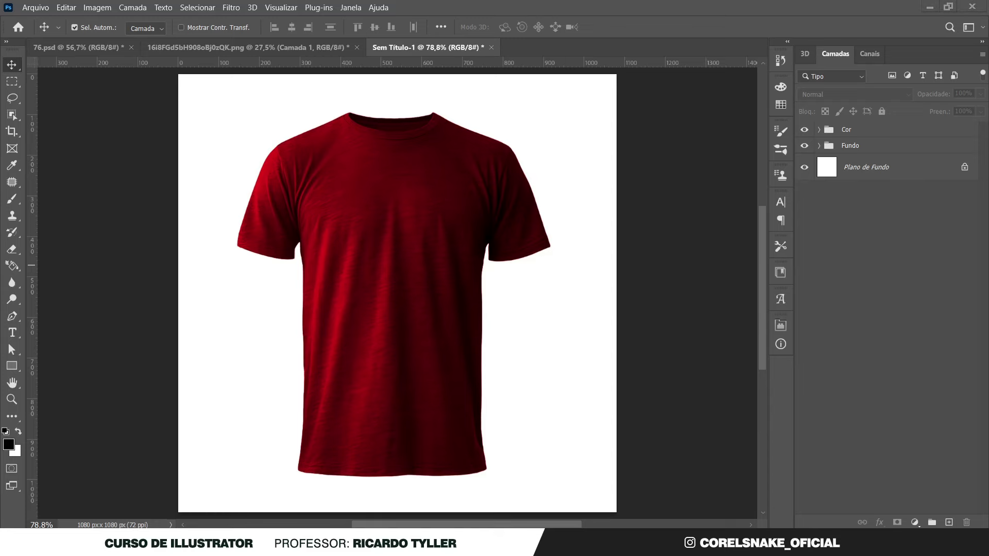
# - Paste the FMOTOS logo as a smart object and shrink it onto the chest
pyautogui.hotkey('ctrl', 'v')
pyautogui.press('Return')
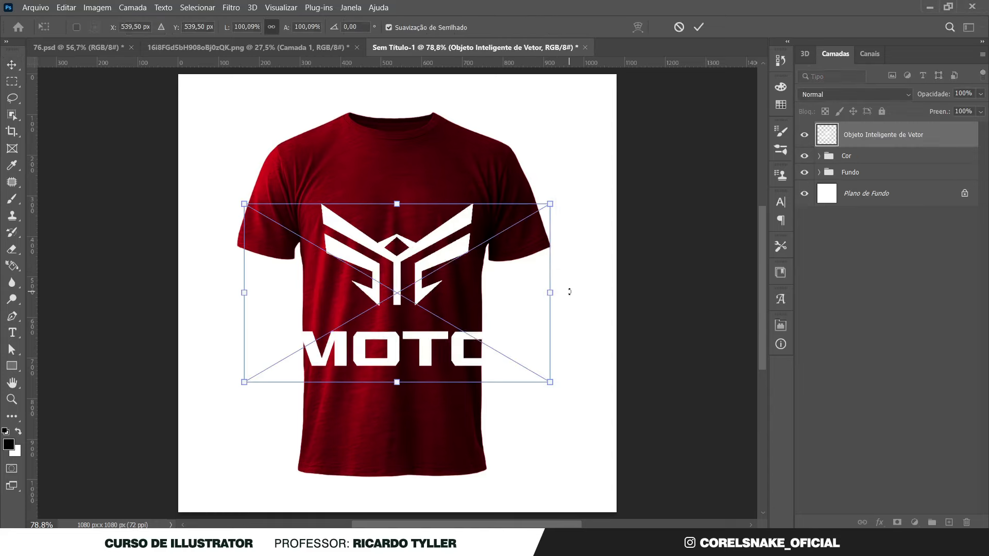
pyautogui.press('Return')
pyautogui.hotkey('ctrl', 't')
pyautogui.moveTo(608, 364)
pyautogui.mouseDown()
pyautogui.moveTo(453, 309)
pyautogui.moveTo(404, 249)
pyautogui.mouseUp()
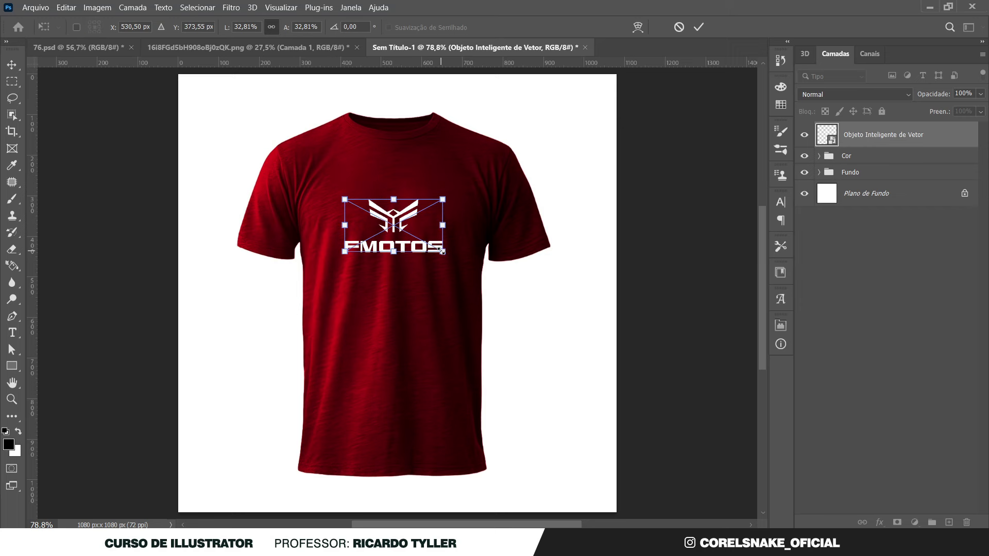
pyautogui.press('Return')
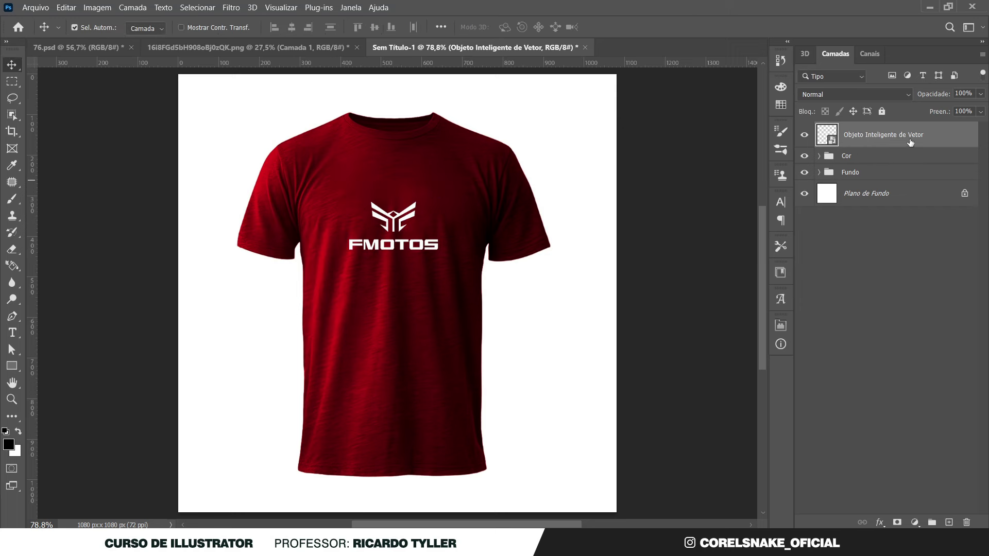
# - Blend the logo into the fabric with Blend If and nudge it up slightly
pyautogui.doubleClick(865, 144)
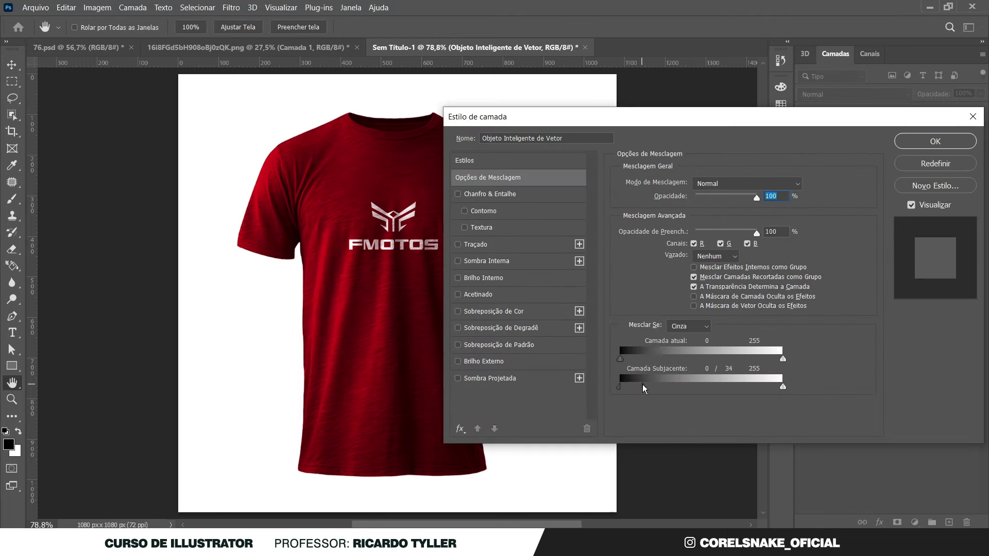
pyautogui.press('Return')
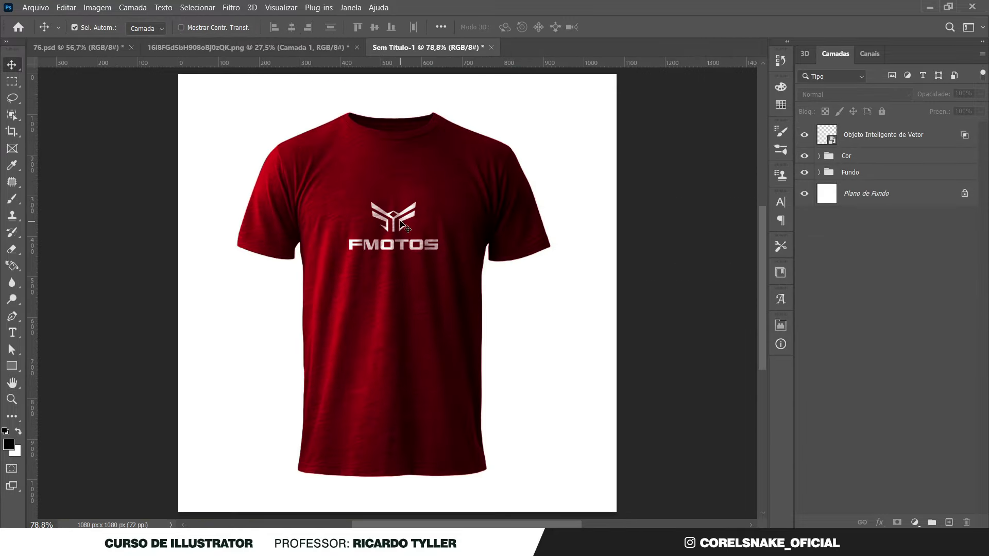
pyautogui.moveTo(405, 225); pyautogui.dragTo(404, 221)
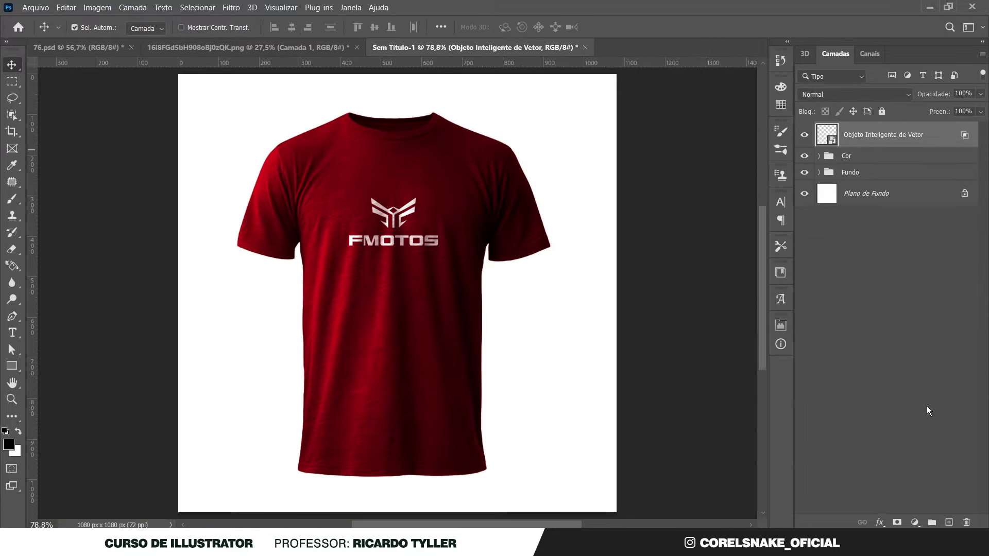
# - Add a new layer clipped to the logo and set up a smaller brush for shading
pyautogui.hotkey('ctrl', 'shift', 'alt', 'n')
pyautogui.keyDown('alt'); pyautogui.click(830, 148); pyautogui.keyUp('alt')
pyautogui.press('b')
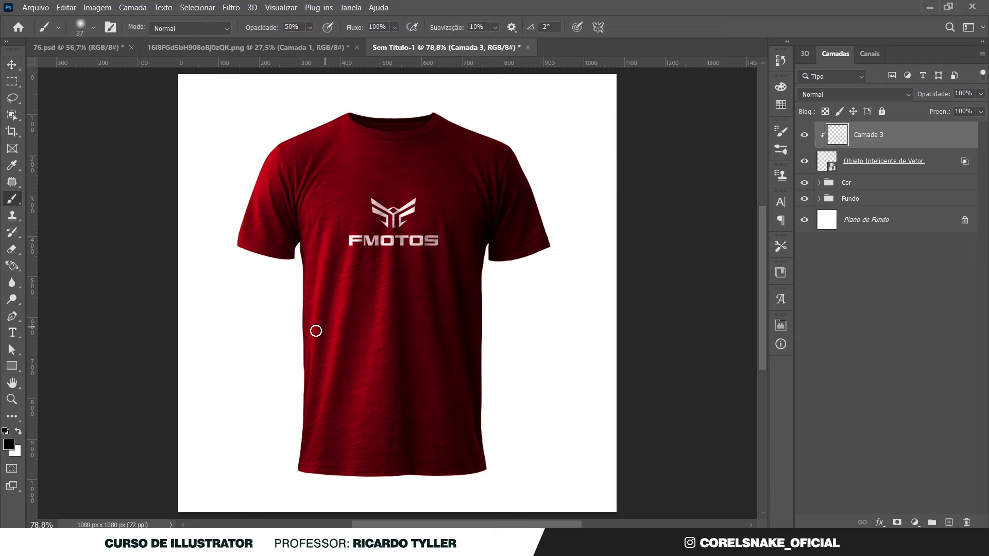
pyautogui.keyDown('alt'); pyautogui.scroll(5, 383, 224); pyautogui.keyUp('alt')
pyautogui.keyDown('alt'); pyautogui.scroll(-3, 429, 342); pyautogui.keyUp('alt')
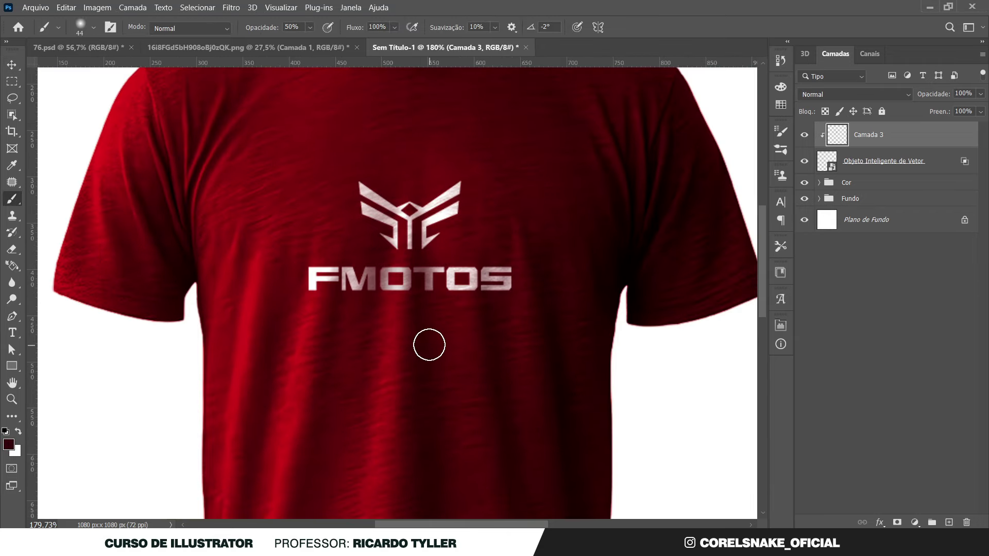
pyautogui.keyDown('alt'); pyautogui.scroll(-2, 428, 343); pyautogui.keyUp('alt')
pyautogui.press('[')
pyautogui.press('[')
pyautogui.press('[')
pyautogui.keyDown('alt'); pyautogui.scroll(2, 418, 364); pyautogui.keyUp('alt')
pyautogui.keyDown('alt'); pyautogui.scroll(1, 417, 364); pyautogui.keyUp('alt')
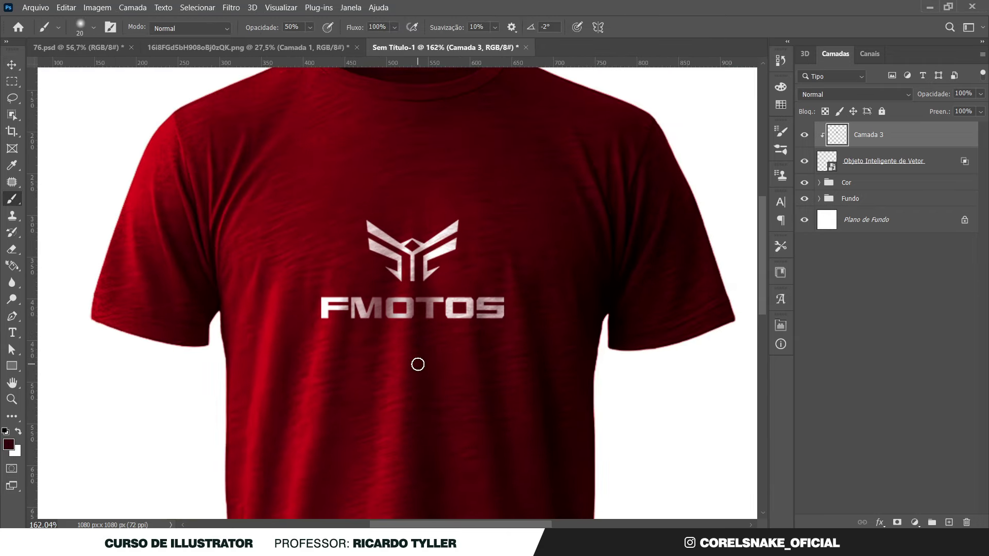
pyautogui.rightClick(485, 379)
pyautogui.press('Escape')
pyautogui.keyDown('alt'); pyautogui.scroll(1, 342, 397); pyautogui.keyUp('alt')
pyautogui.keyDown('alt'); pyautogui.scroll(1, 405, 291); pyautogui.keyUp('alt')
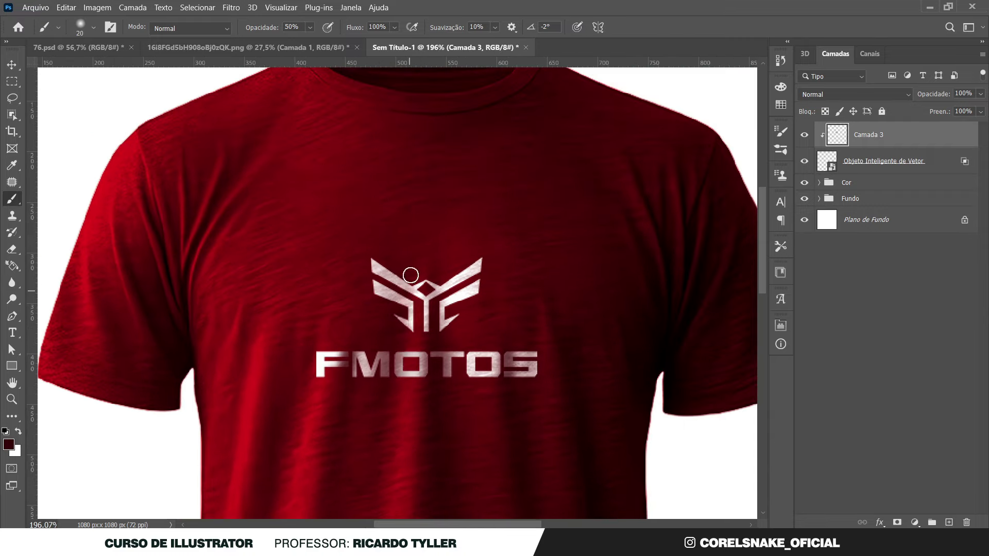
pyautogui.keyDown('alt'); pyautogui.scroll(-2, 453, 392); pyautogui.keyUp('alt')
pyautogui.keyDown('alt'); pyautogui.scroll(-1, 470, 410); pyautogui.keyUp('alt')
# - Group the Camada 3 shading layer and logo smart object together as Logo
pyautogui.hotkey('ctrl', 'alt', 'shift', 'b')
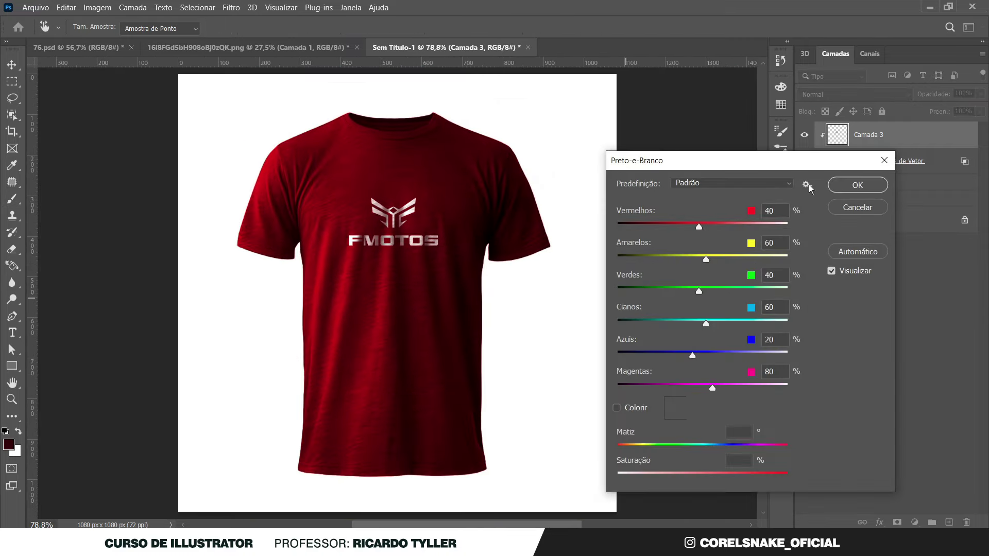
pyautogui.press('Escape')
pyautogui.press('v')
pyautogui.click(120, 150)
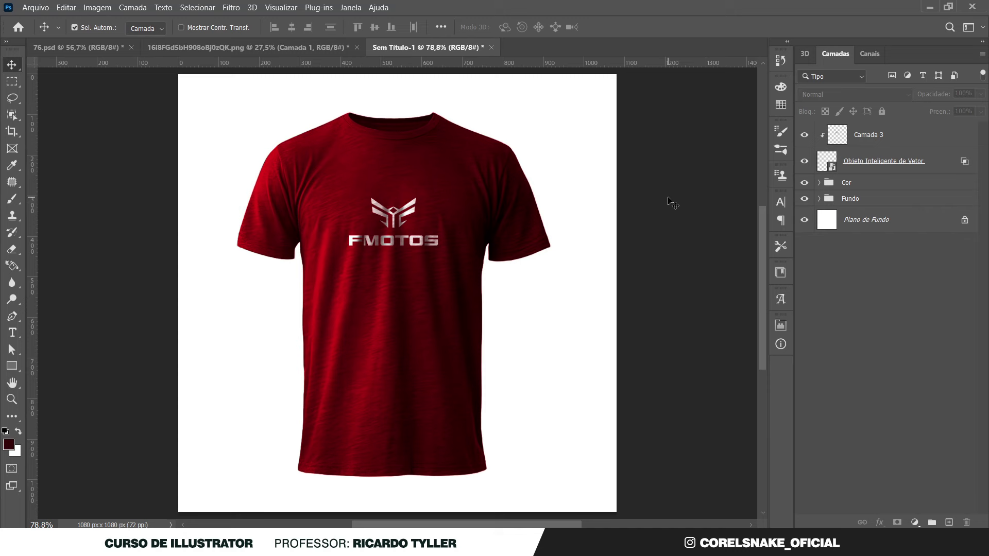
pyautogui.click(877, 162)
pyautogui.keyDown('shift'); pyautogui.click(865, 135); pyautogui.keyUp('shift')
pyautogui.hotkey('ctrl', 'g')
pyautogui.write('Logo')
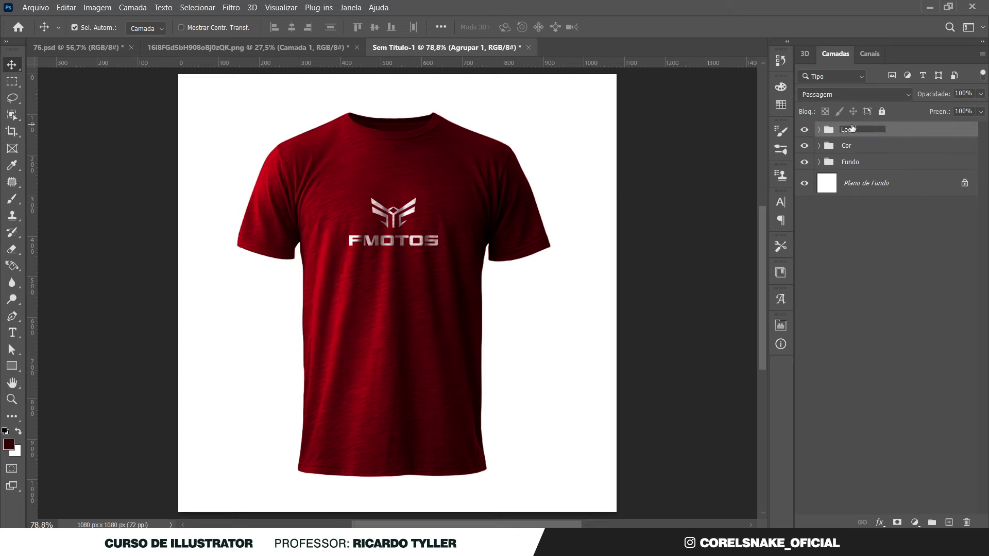
# - Duplicate the logo smart object, move the copy to the top, and hide it
pyautogui.click(819, 130)
pyautogui.hotkey('ctrl', 'j')
pyautogui.moveTo(876, 227); pyautogui.dragTo(875, 126)
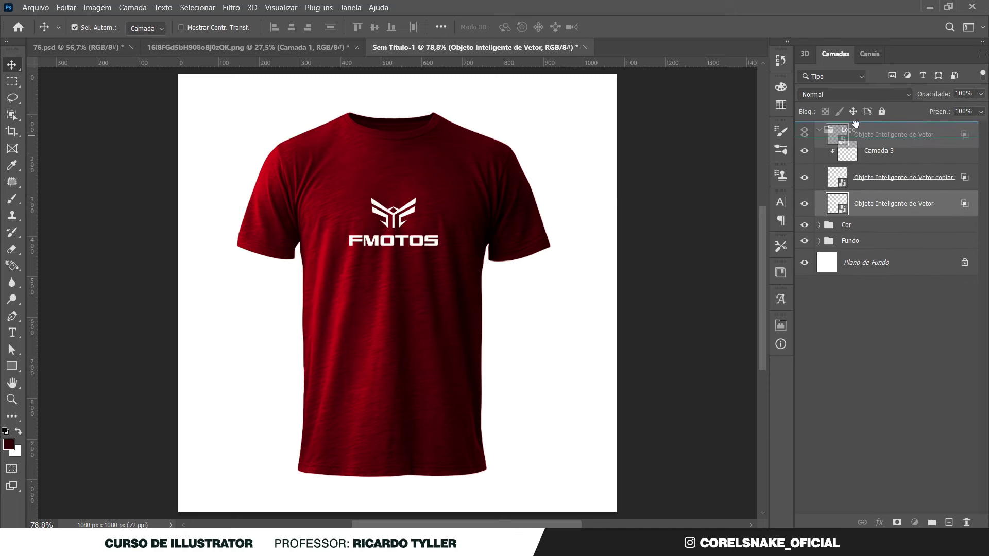
pyautogui.click(819, 156)
pyautogui.click(661, 238)
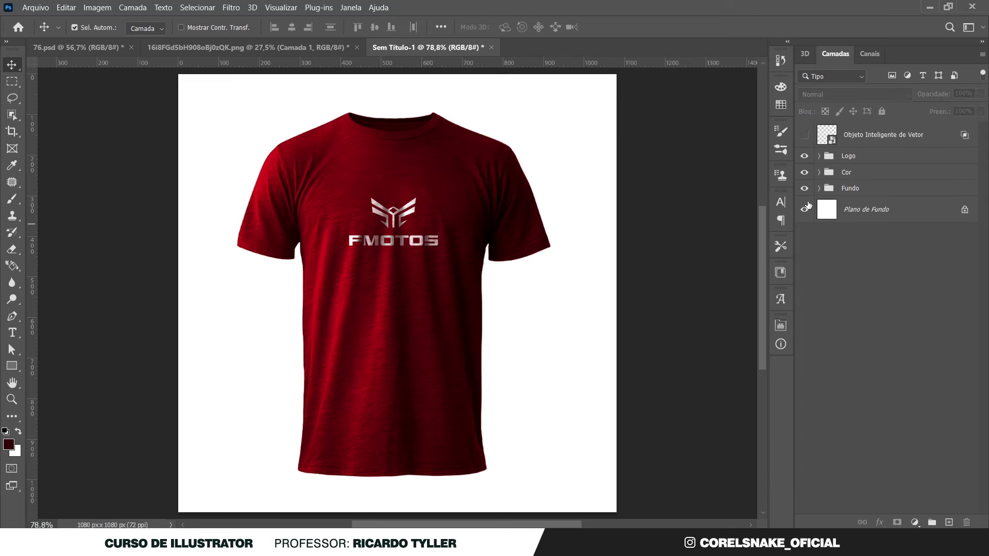
# - Inside the logo smart object, replace the FMOTOS logo with the pasted Moldenara logo
pyautogui.doubleClick(830, 137)
pyautogui.click(682, 268)
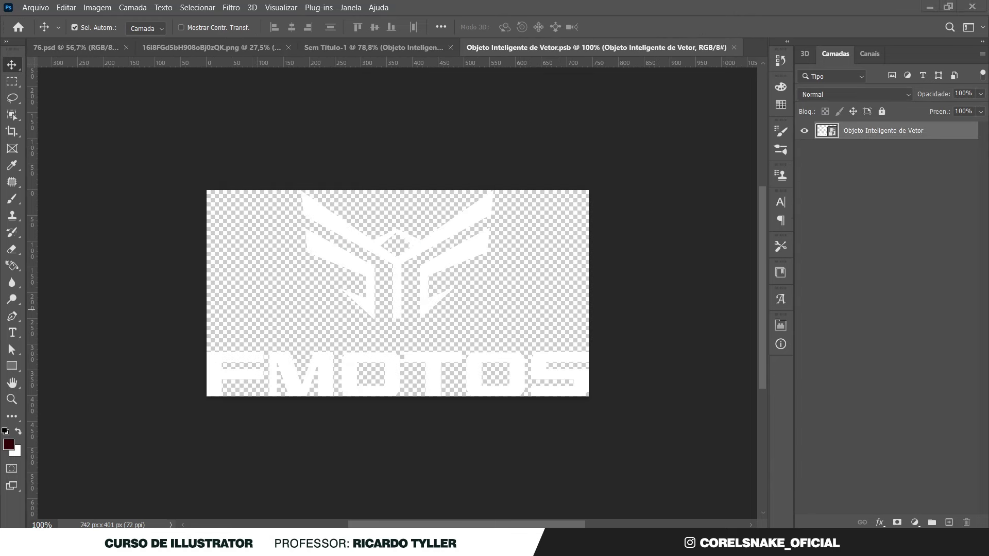
pyautogui.hotkey('ctrl', 'v')
pyautogui.press('Return')
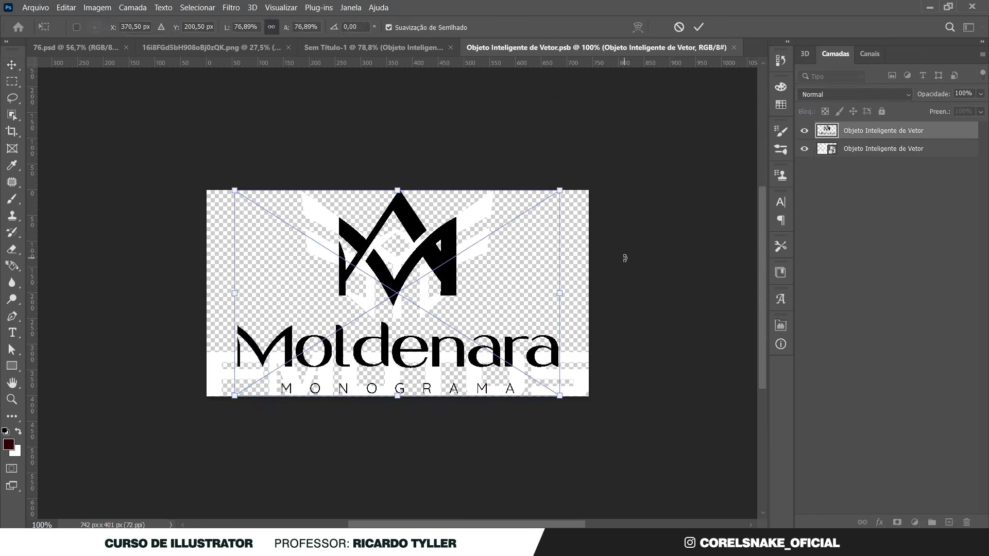
pyautogui.press('Return')
pyautogui.click(804, 148)
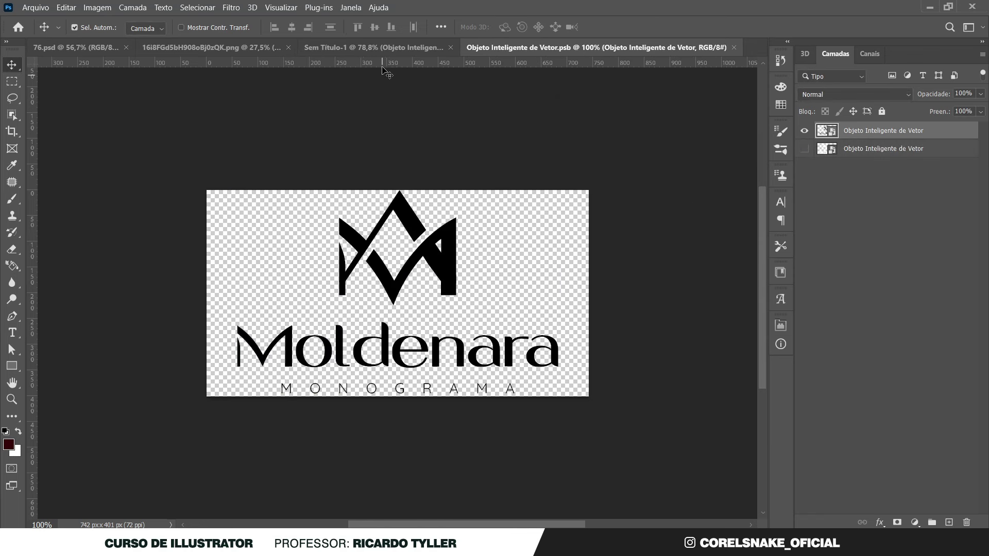
pyautogui.click(378, 49)
# - Lighten the Moldenara logo with Hue/Saturation and set its opacity to 90%
pyautogui.click(819, 172)
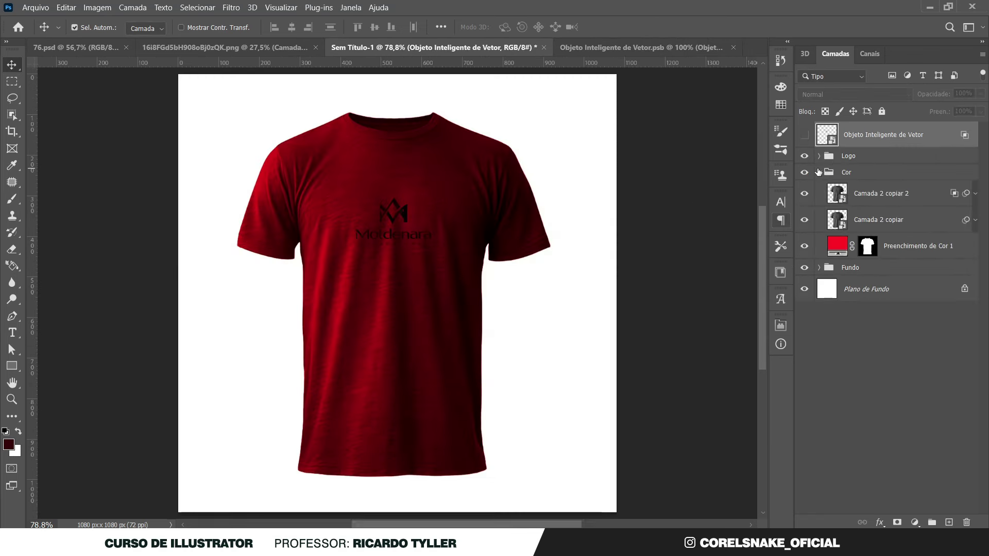
pyautogui.click(814, 198)
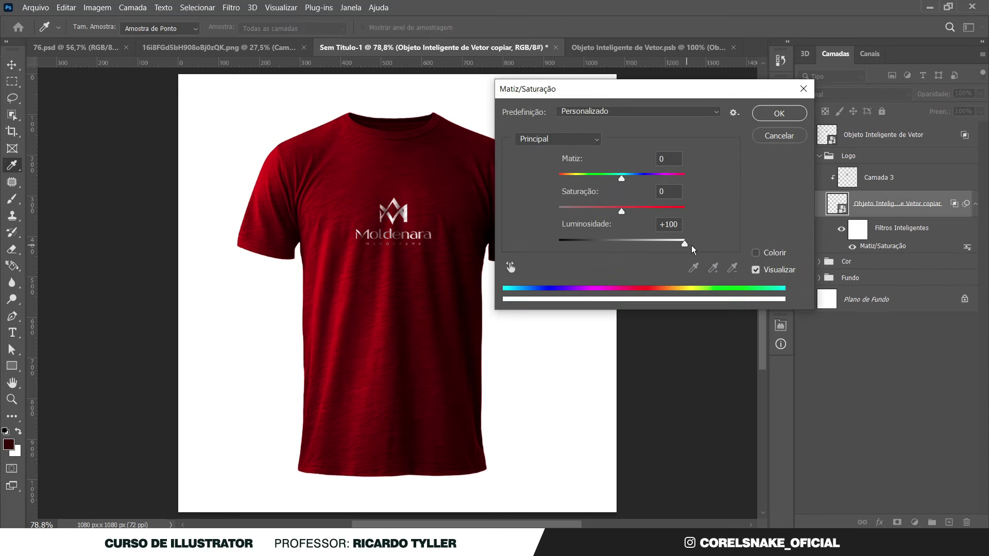
pyautogui.press('Return')
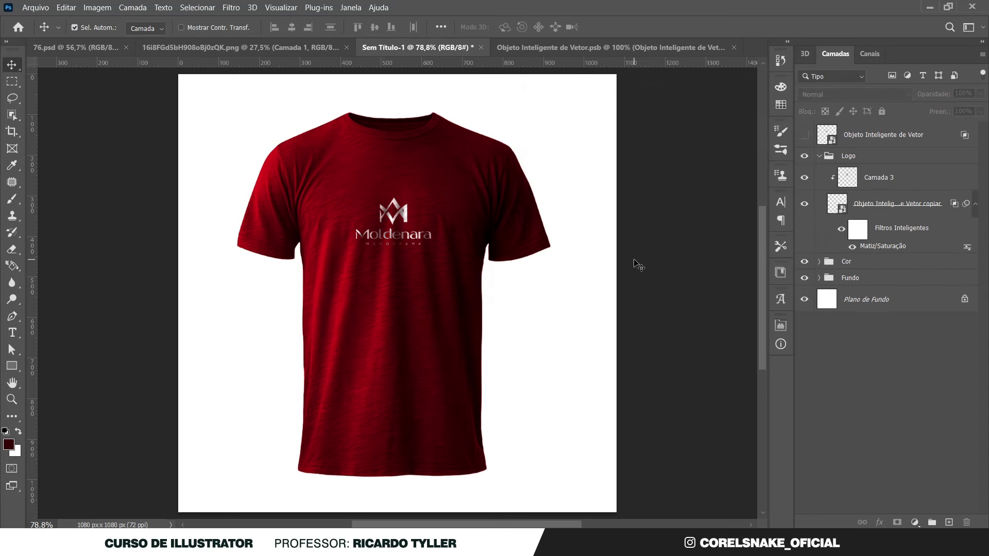
pyautogui.click(819, 156)
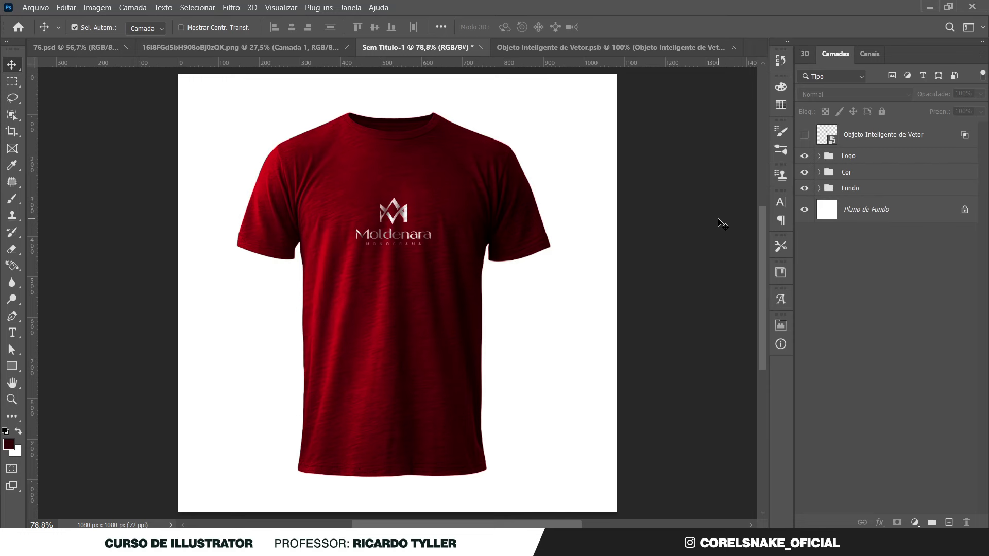
pyautogui.click(406, 211)
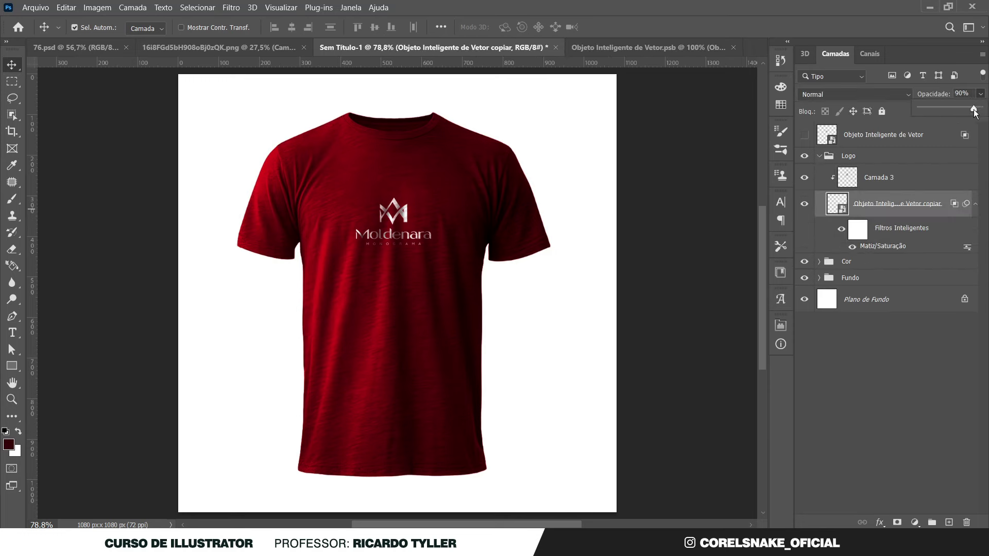
pyautogui.click(819, 156)
# - Try pink and purple shades on the shirt fill, then cancel to keep red
pyautogui.click(819, 177)
pyautogui.doubleClick(837, 198)
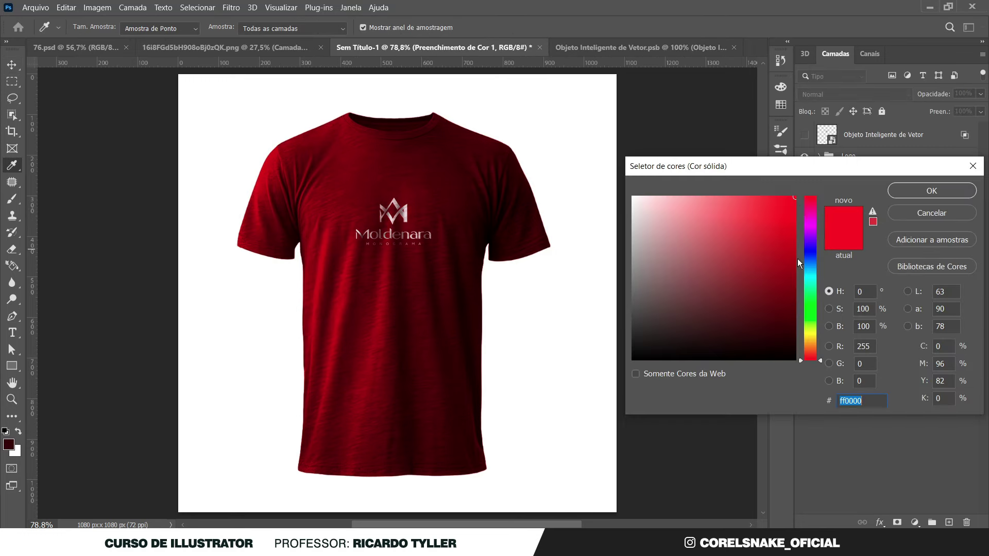
pyautogui.click(810, 208)
pyautogui.moveTo(810, 208)
pyautogui.mouseDown()
pyautogui.moveTo(820, 327)
pyautogui.moveTo(820, 223)
pyautogui.mouseUp()
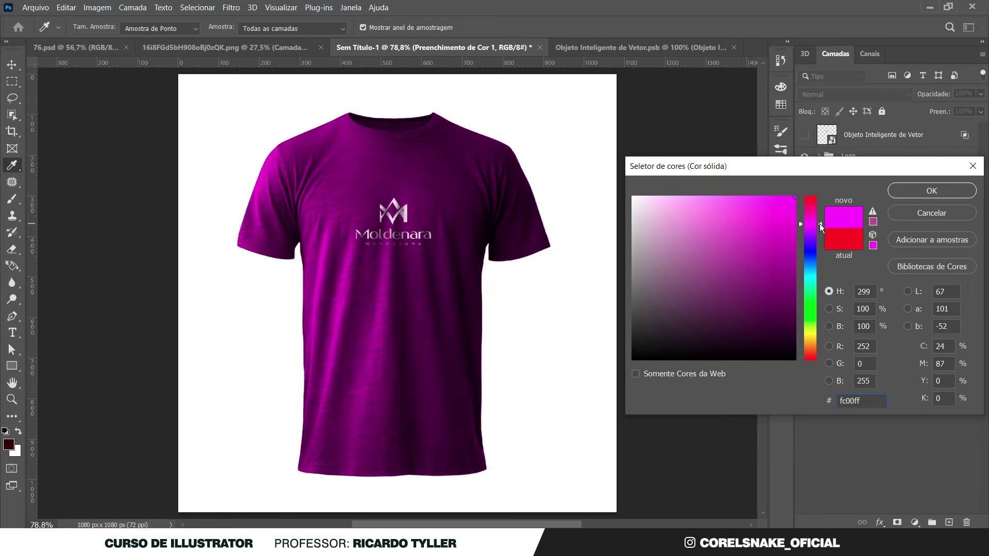
pyautogui.moveTo(752, 221); pyautogui.dragTo(742, 290)
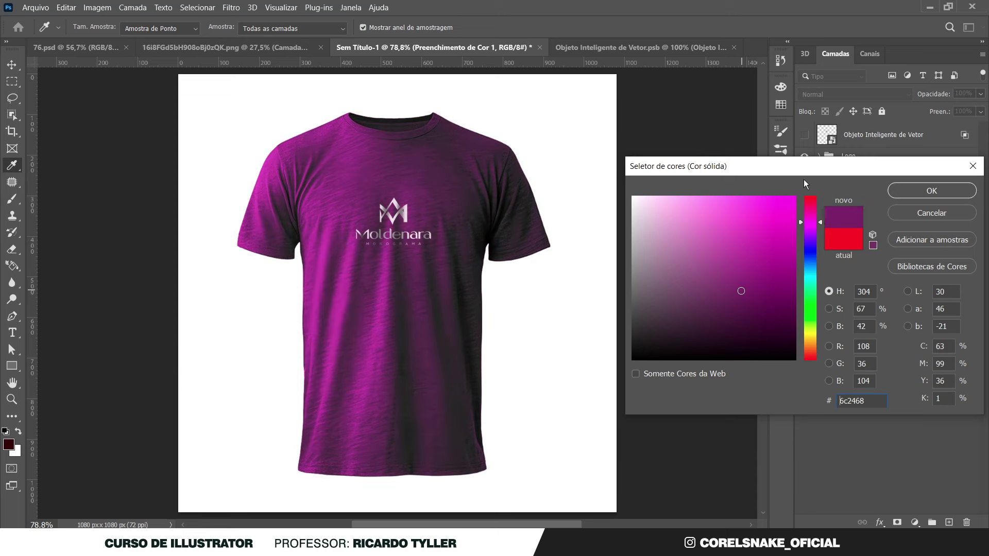
pyautogui.click(910, 214)
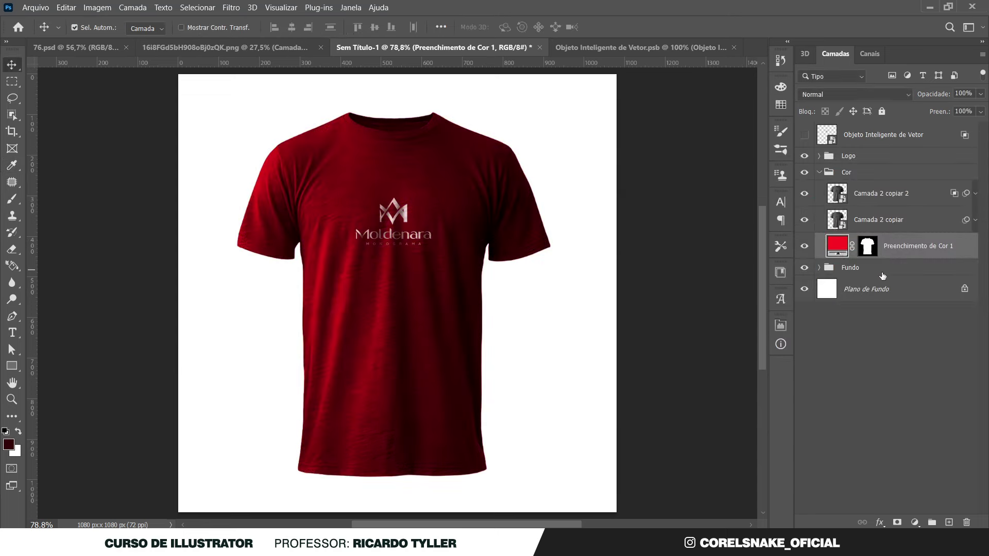
# - Try a red solid fill for the Fundo group, discard it, and select Plano de Fundo
pyautogui.click(883, 269)
pyautogui.click(915, 522)
pyautogui.click(898, 292)
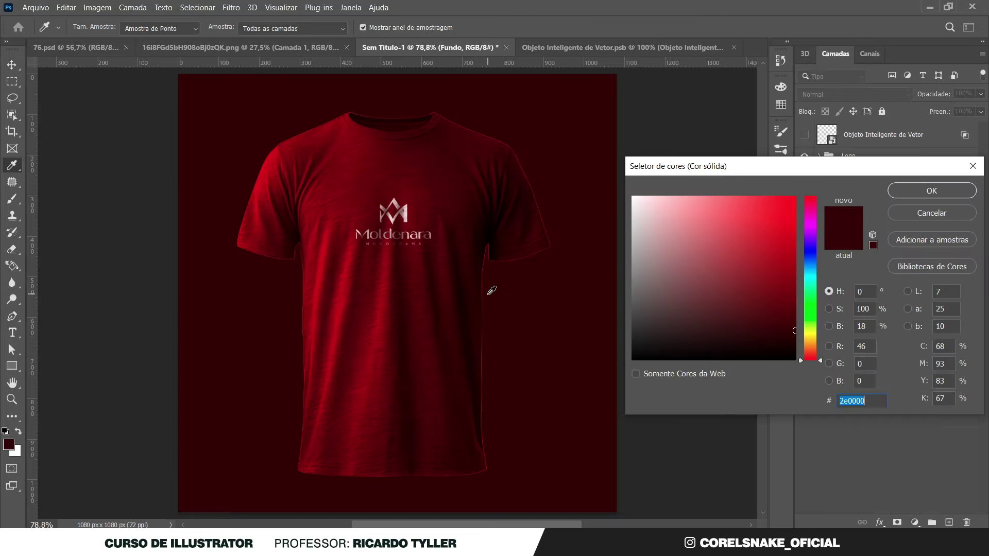
pyautogui.click(390, 224)
pyautogui.click(376, 322)
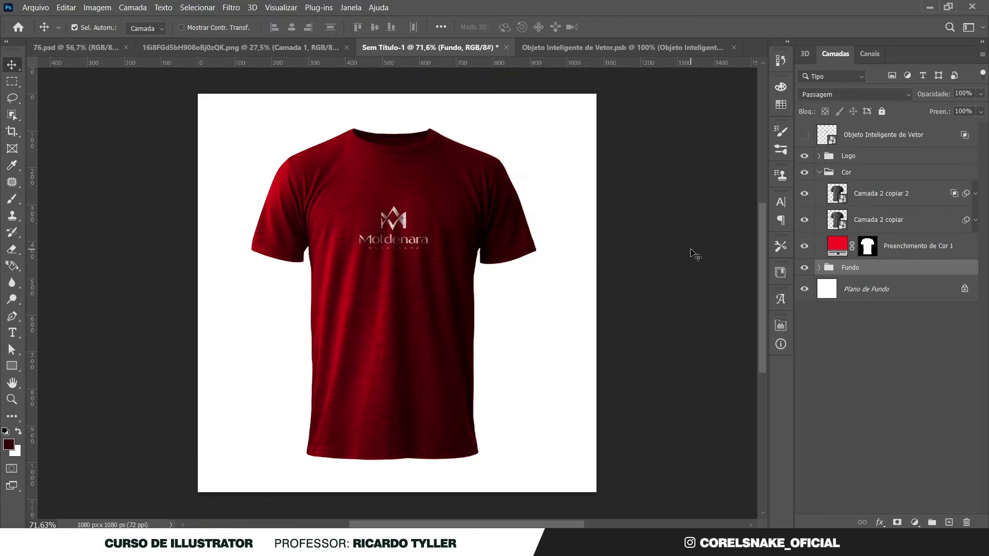
pyautogui.click(820, 268)
pyautogui.click(876, 313)
# - Add a light grey solid colour fill layer as the background
pyautogui.click(915, 522)
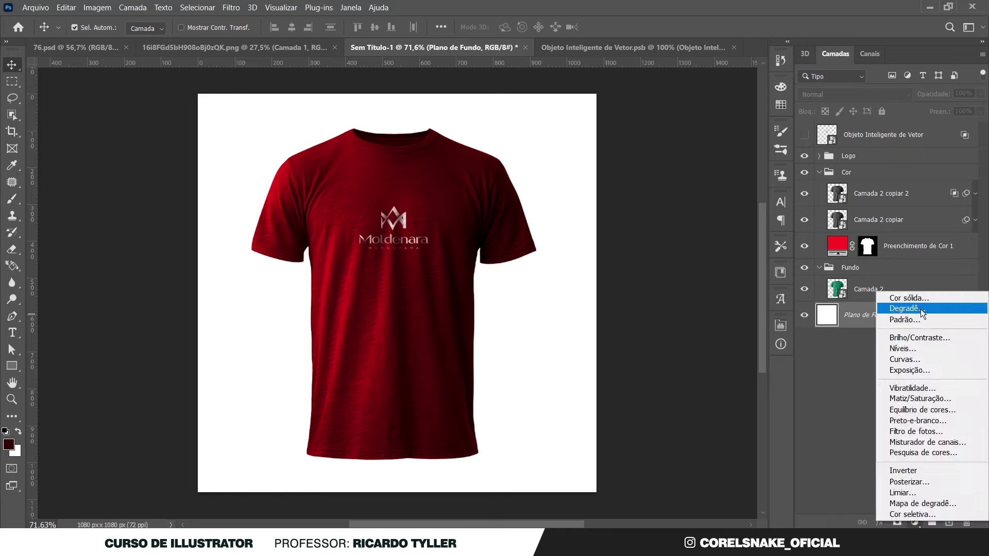
pyautogui.click(917, 295)
pyautogui.click(912, 193)
# - Paint a soft white glow behind the shirt on a new empty layer
pyautogui.hotkey('ctrl', 'shift', 'alt', 'n')
pyautogui.press('b')
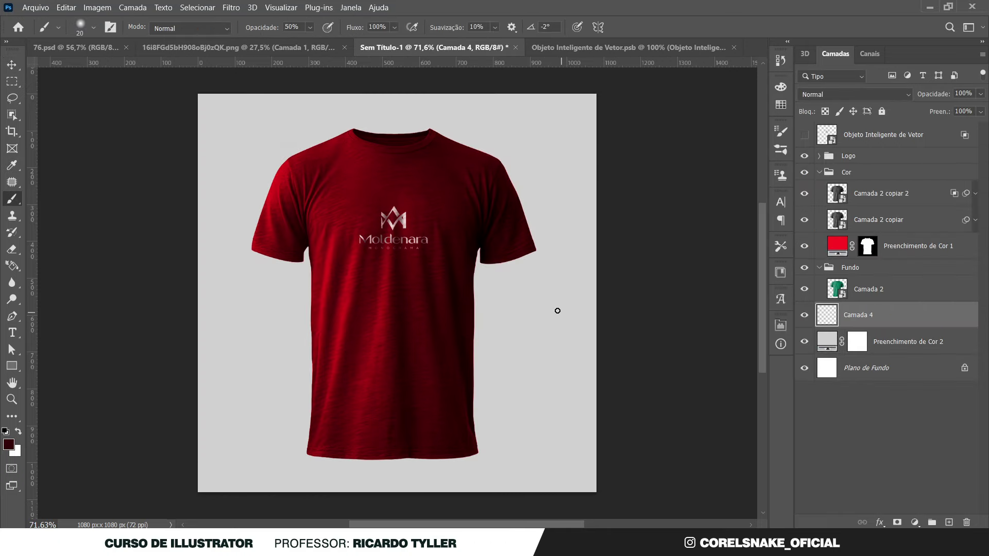
pyautogui.press('x')
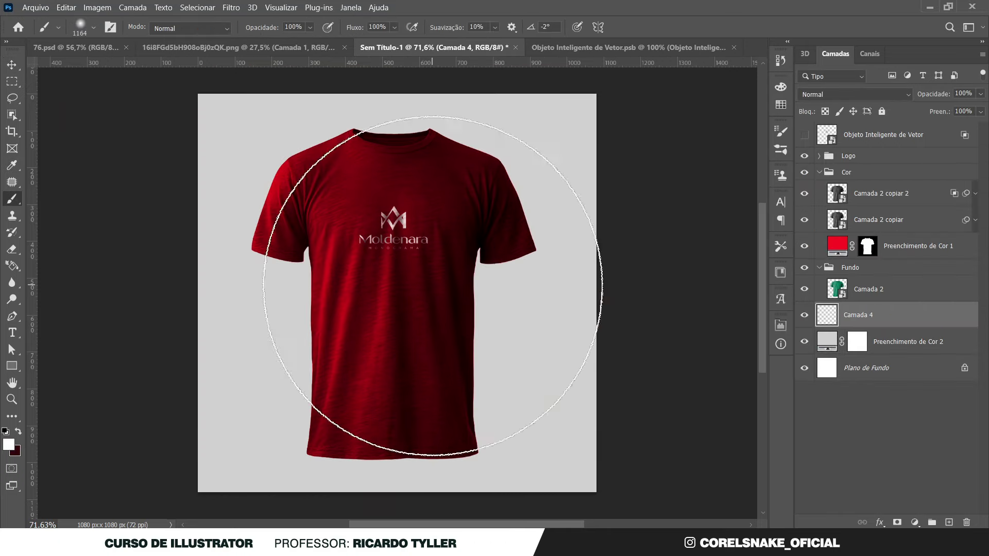
pyautogui.click(390, 303)
# - Paint and squash a dark shadow blot on new layer Camada 5, then discard it
pyautogui.hotkey('ctrl', 'shift', 'n')
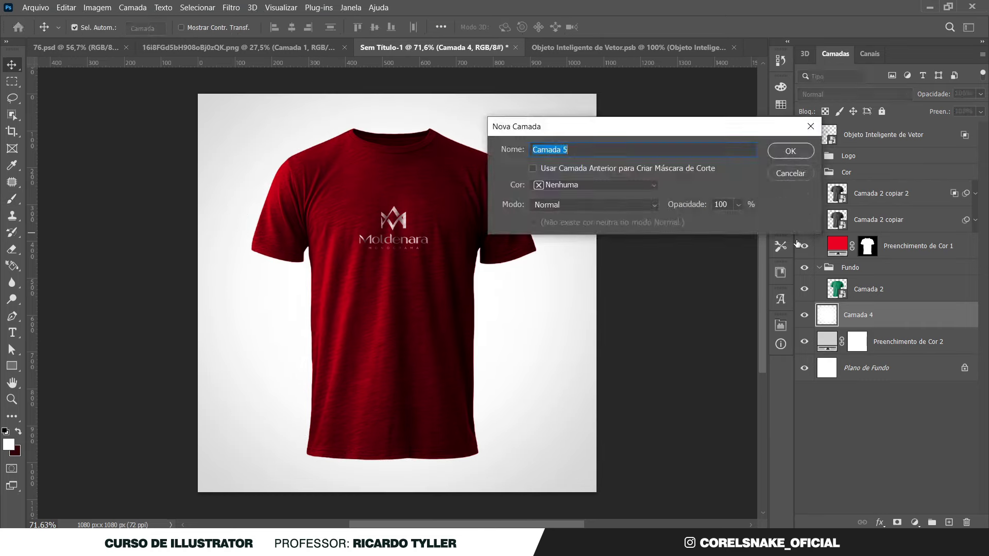
pyautogui.press('Return')
pyautogui.press('x')
pyautogui.click(399, 285)
pyautogui.hotkey('ctrl', 't')
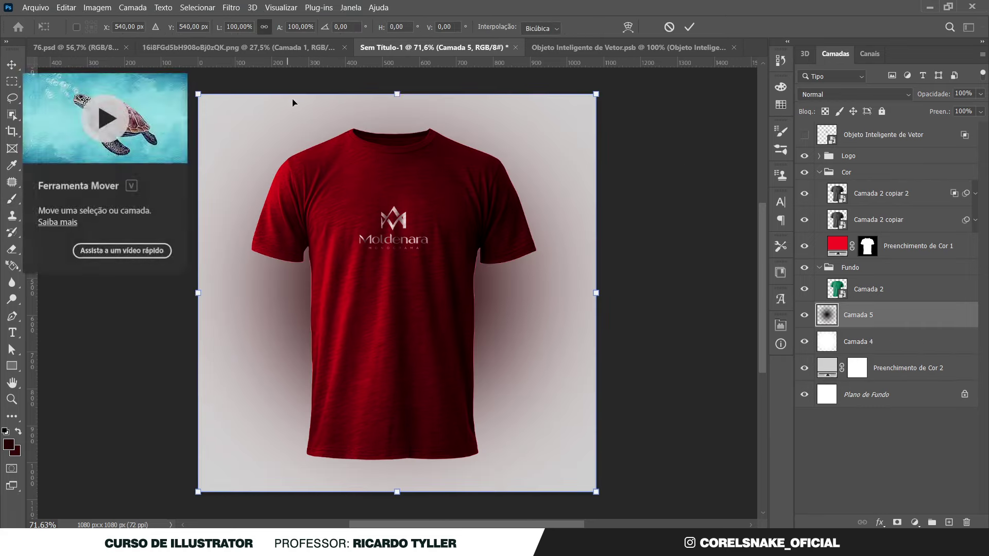
pyautogui.moveTo(396, 94); pyautogui.dragTo(406, 283)
pyautogui.press('Escape')
pyautogui.press('v')
pyautogui.press('Delete')
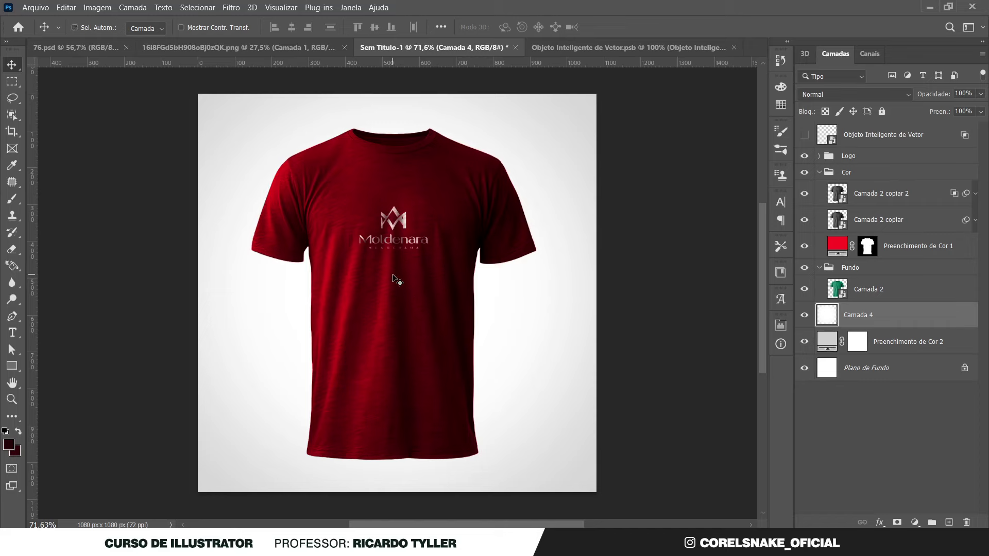
# - Paint a fresh dark shadow blot on a new layer, flattened into a thin band under the hem
pyautogui.press('b')
pyautogui.hotkey('ctrl', 'shift', 'n')
pyautogui.press('Return')
pyautogui.click(391, 355)
pyautogui.hotkey('ctrl', 't')
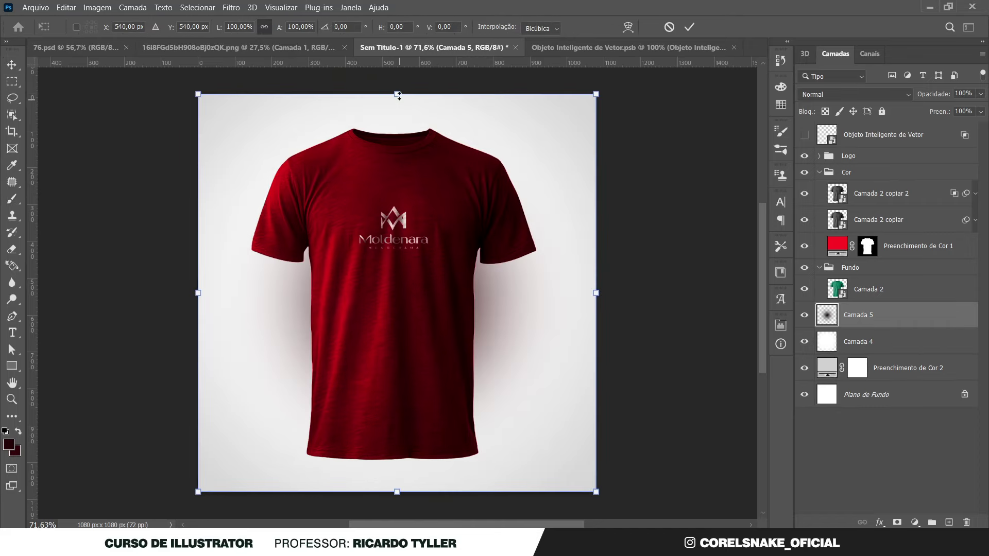
pyautogui.moveTo(399, 95); pyautogui.dragTo(399, 467)
pyautogui.moveTo(596, 468); pyautogui.dragTo(553, 478)
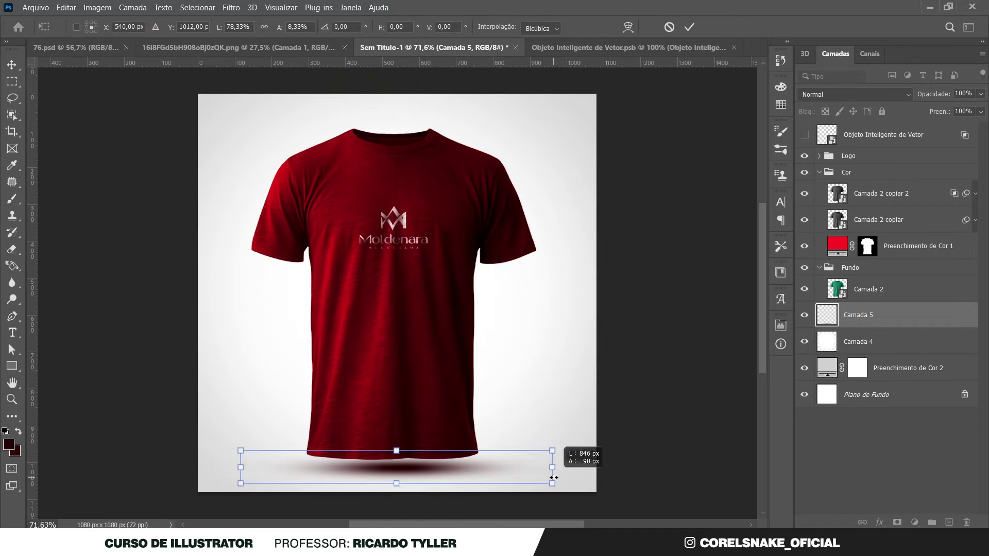
pyautogui.press('Return')
# - Turn the shadow grey with Black & White, then move it below the hem and widen it
pyautogui.hotkey('ctrl', 'alt', 'shift', 'b')
pyautogui.click(840, 187)
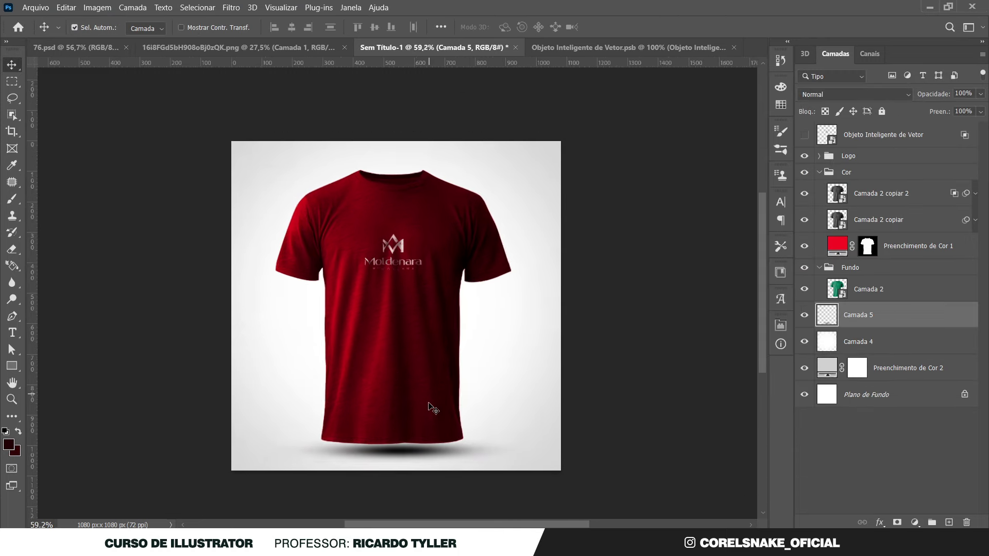
pyautogui.hotkey('ctrl', 't')
pyautogui.moveTo(391, 448); pyautogui.dragTo(391, 450)
pyautogui.moveTo(547, 442); pyautogui.dragTo(561, 439)
pyautogui.scroll(3, 561, 439)
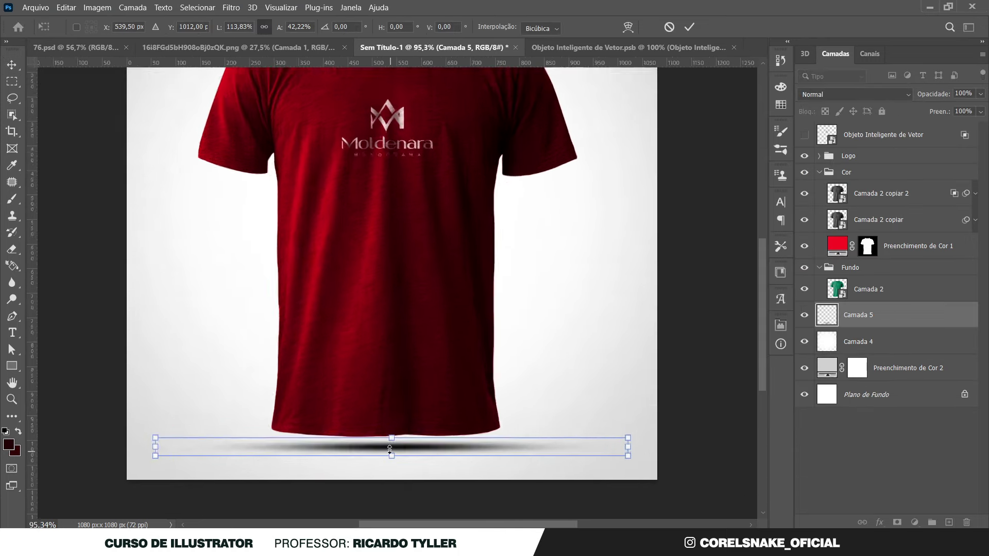
pyautogui.scroll(-4, 393, 407)
pyautogui.scroll(1, 390, 438)
pyautogui.press('Return')
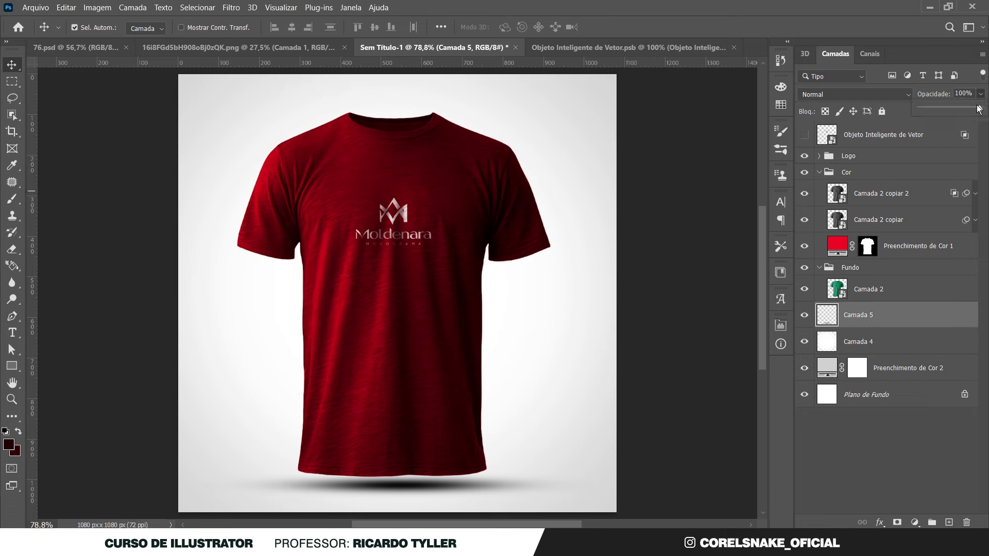
# - Preview other hues in the shirt fill's colour settings, keeping the red
pyautogui.doubleClick(836, 246)
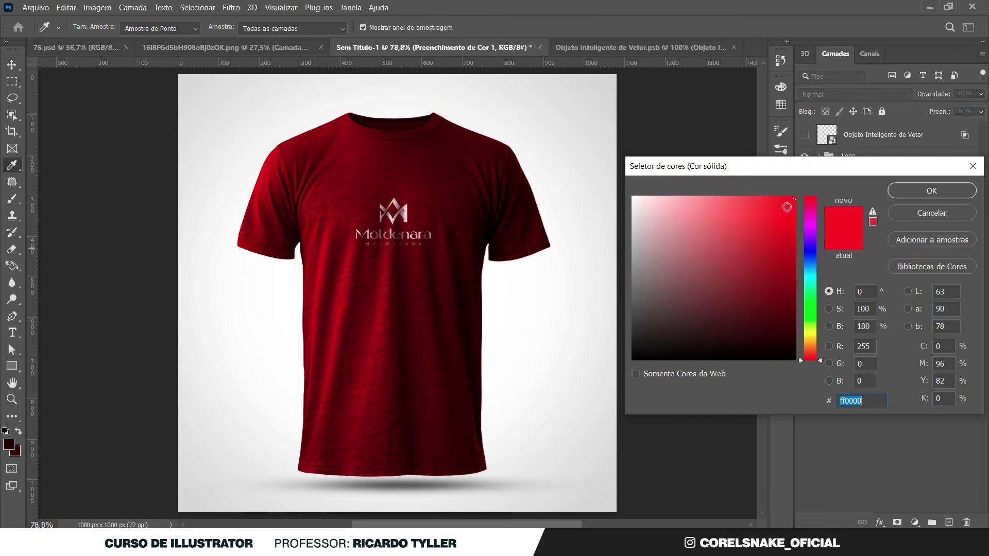
pyautogui.moveTo(786, 206)
pyautogui.mouseDown()
pyautogui.moveTo(774, 247)
pyautogui.moveTo(761, 237)
pyautogui.mouseUp()
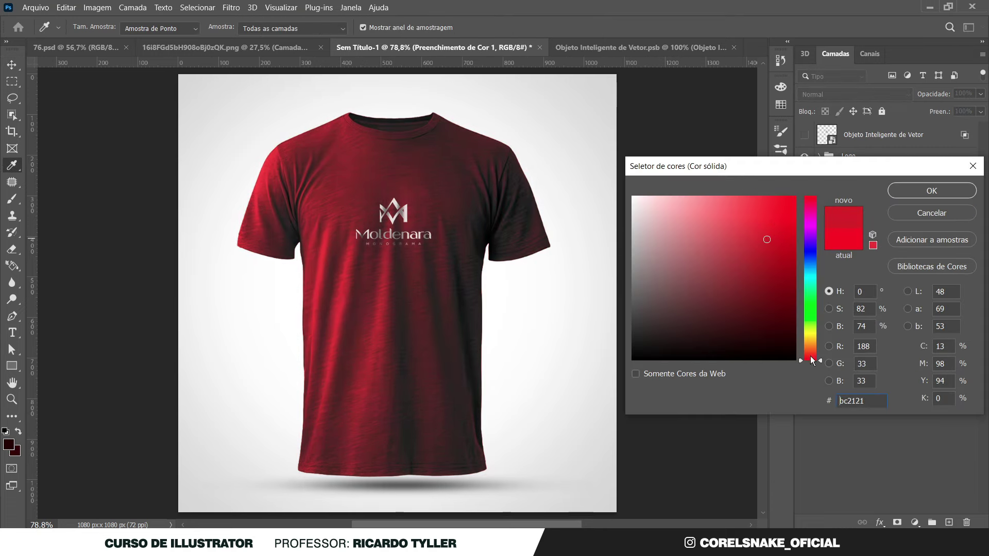
pyautogui.moveTo(811, 359); pyautogui.dragTo(812, 346)
pyautogui.press('Return')
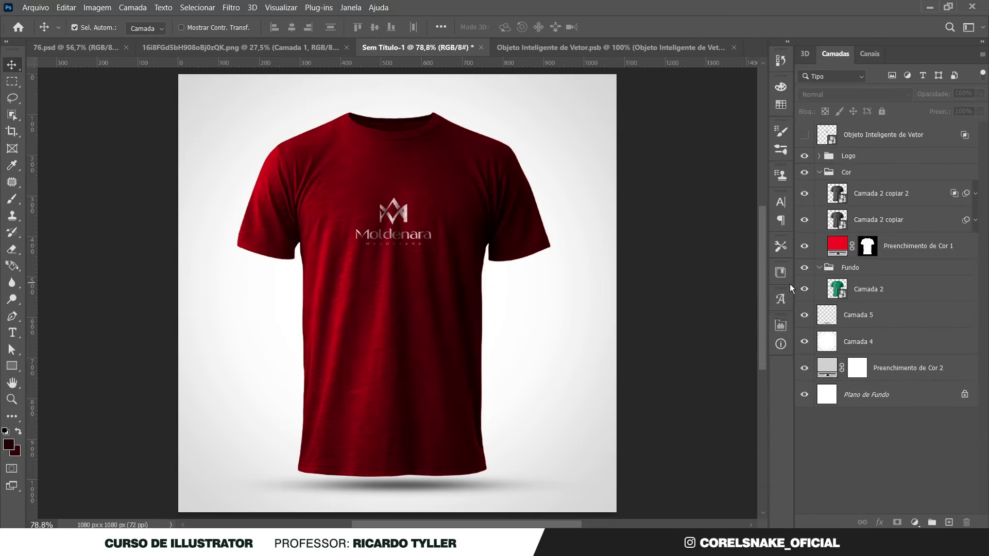
# - Load the Camada 2 copiar 2 shirt outline and try a midtones Color Balance, then delete it
pyautogui.click(797, 193)
pyautogui.keyDown('ctrl'); pyautogui.click(845, 218); pyautogui.keyUp('ctrl')
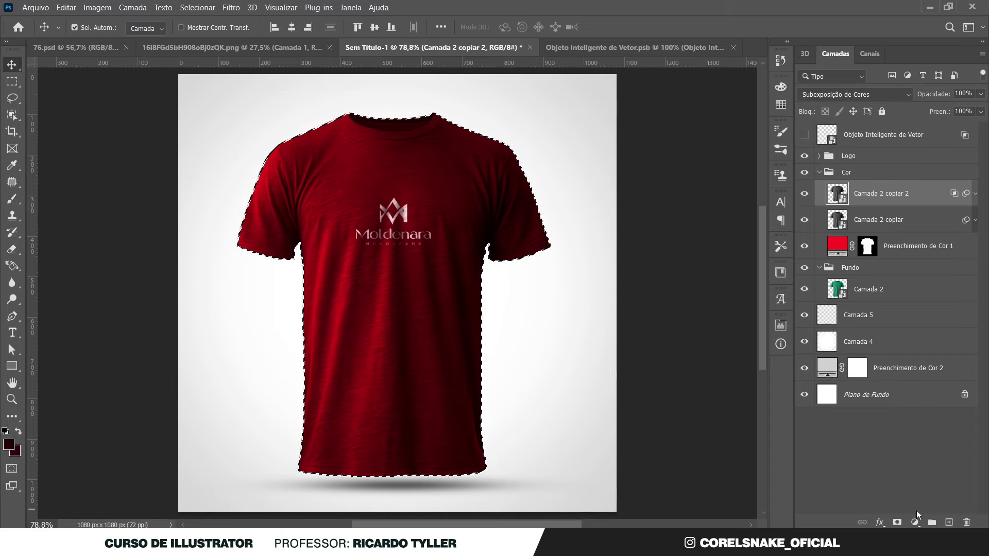
pyautogui.click(914, 522)
pyautogui.click(949, 408)
pyautogui.click(588, 319)
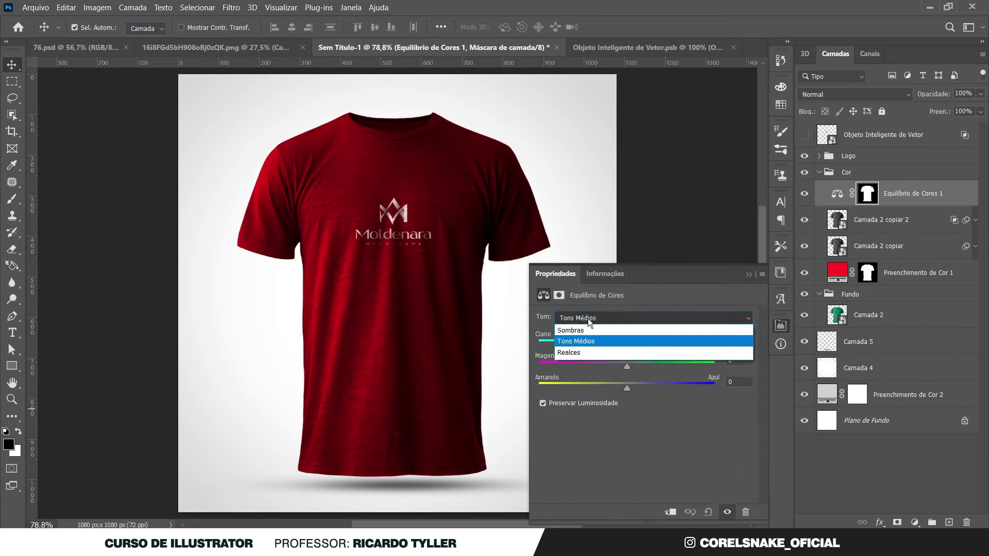
pyautogui.click(588, 340)
pyautogui.click(949, 196)
pyautogui.press('Delete')
# - Try Color Lookup and Channel Mixer adjustments on the shirt, removing both
pyautogui.keyDown('ctrl'); pyautogui.click(837, 220); pyautogui.keyUp('ctrl')
pyautogui.click(914, 522)
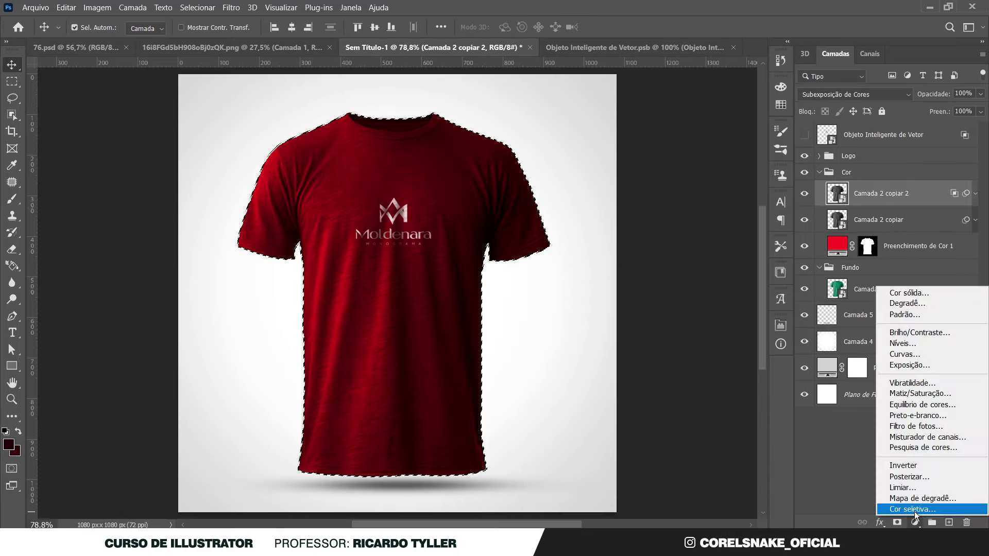
pyautogui.click(922, 462)
pyautogui.press('Delete')
pyautogui.click(915, 523)
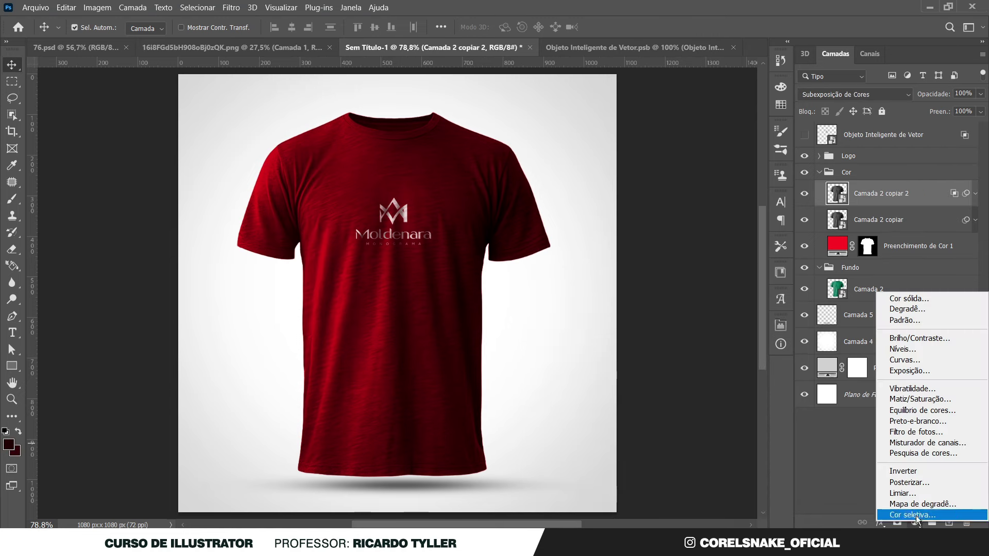
pyautogui.click(922, 449)
pyautogui.click(617, 332)
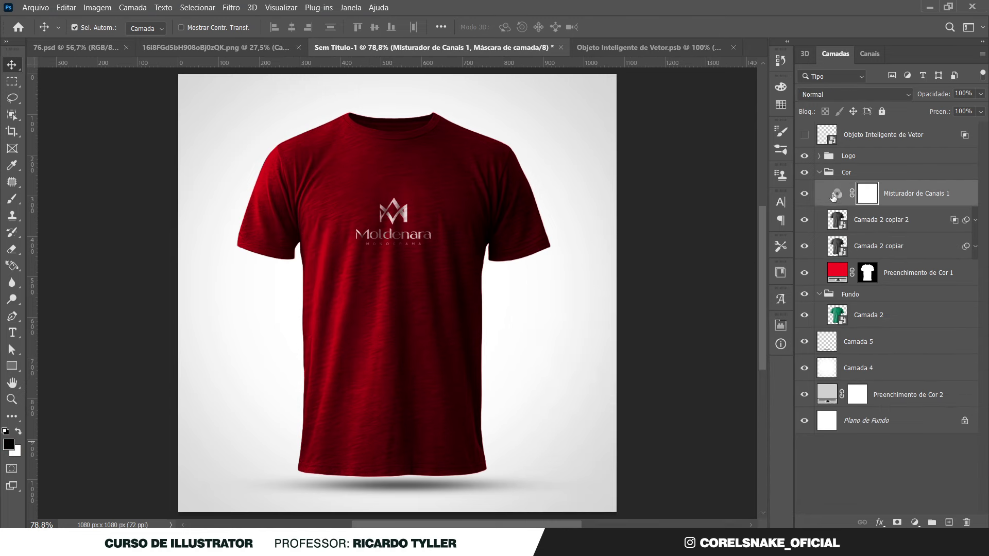
pyautogui.press('Delete')
# - Add a Color Balance adjustment and shift the shirt's midtone colour balance
pyautogui.click(914, 522)
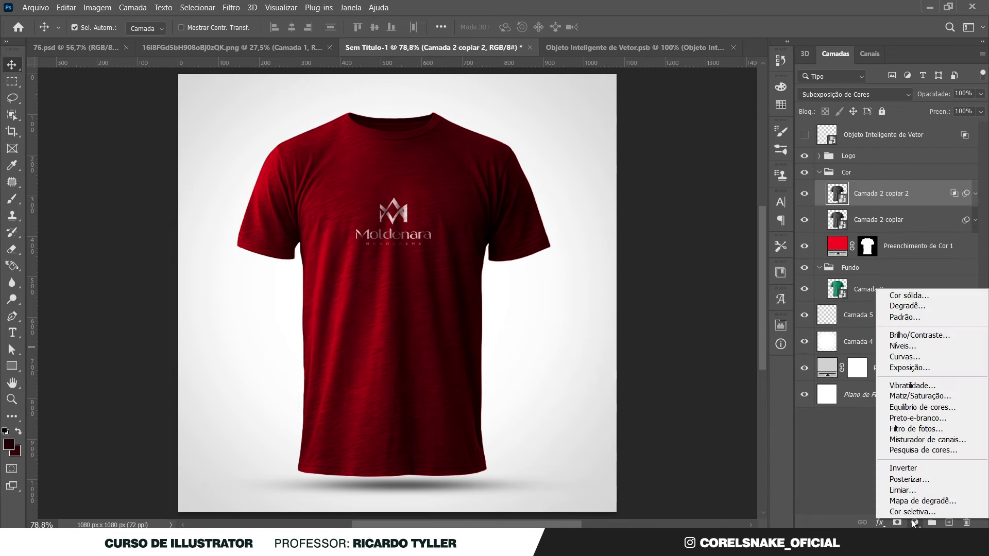
pyautogui.click(922, 407)
pyautogui.click(604, 317)
pyautogui.click(612, 341)
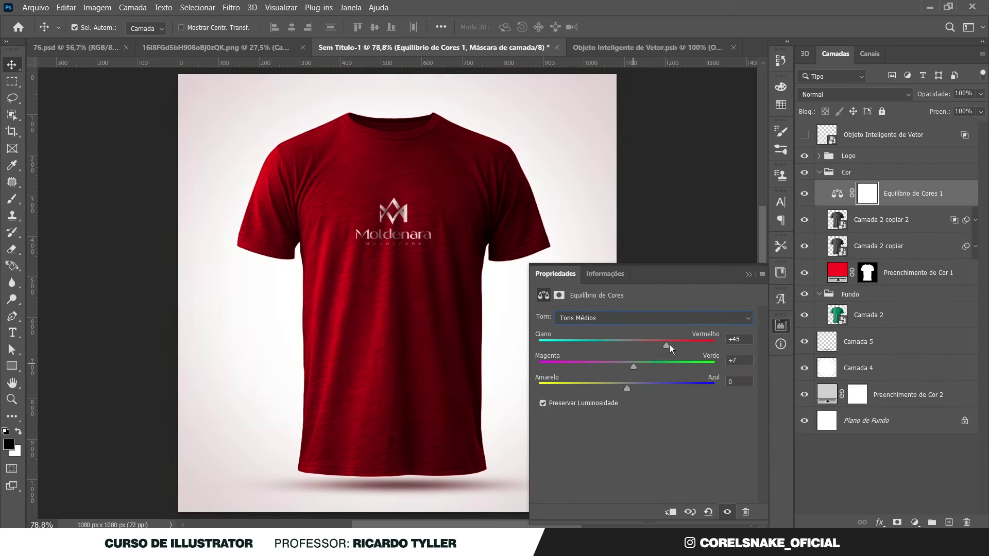
pyautogui.moveTo(607, 389); pyautogui.dragTo(657, 393)
# - Compare the shirt by hiding and showing the red fill, dismissing a Black & White dialog
pyautogui.keyDown('ctrl'); pyautogui.click(871, 197); pyautogui.keyUp('ctrl')
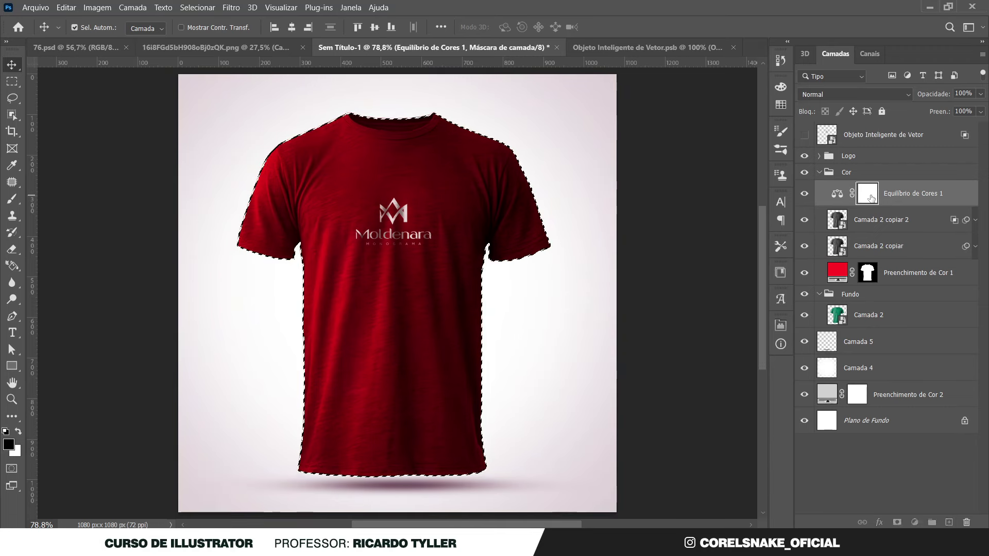
pyautogui.hotkey('ctrl', 'd')
pyautogui.click(804, 272)
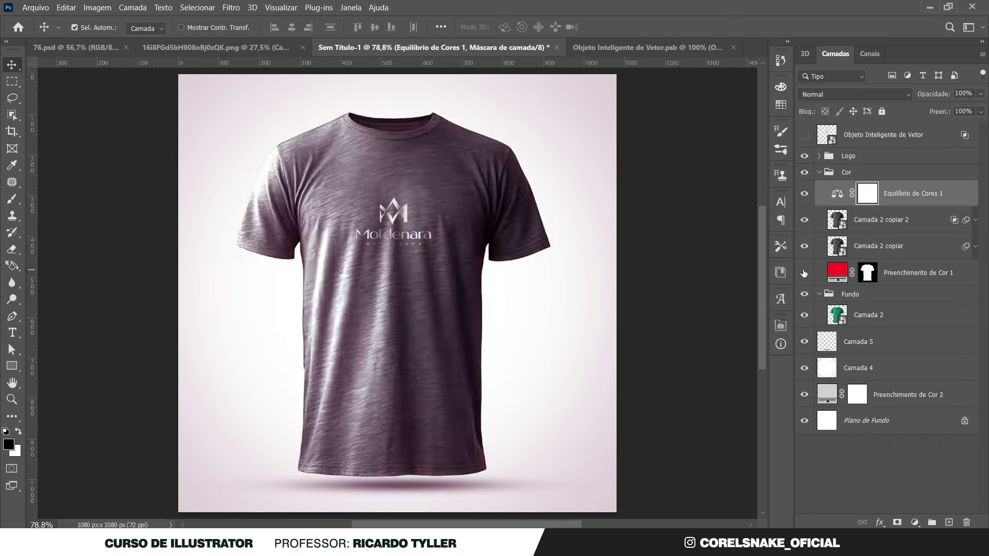
pyautogui.click(833, 339)
pyautogui.hotkey('ctrl', 'alt', 'shift', 'b')
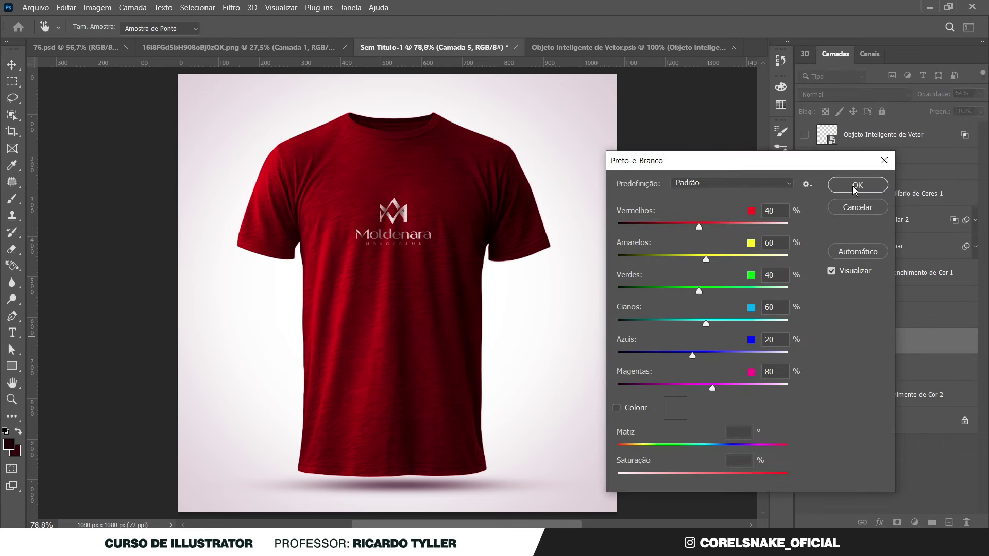
pyautogui.click(856, 185)
# - Fill the Color Balance mask black outside the shirt selection
pyautogui.keyDown('ctrl'); pyautogui.click(867, 195); pyautogui.keyUp('ctrl')
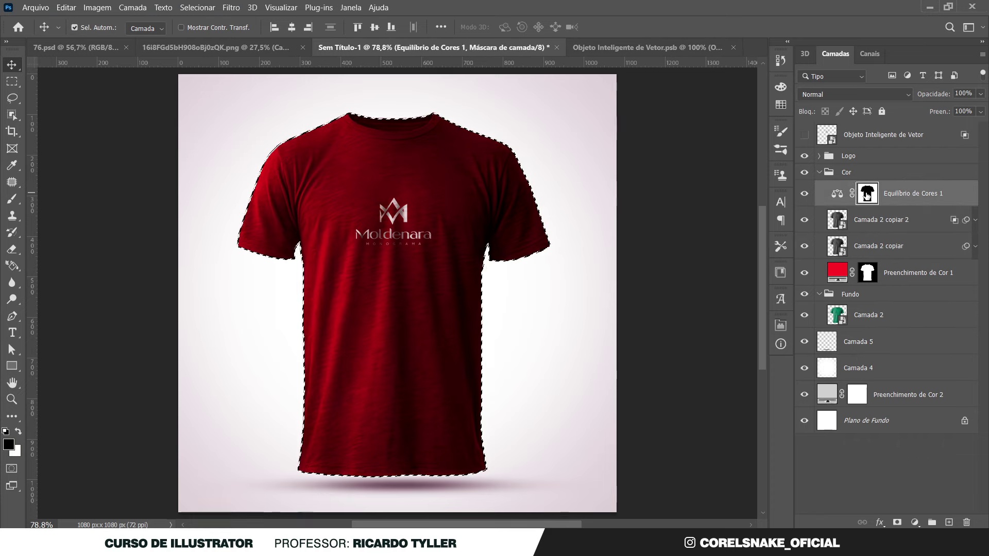
pyautogui.hotkey('ctrl', 'shift', 'i')
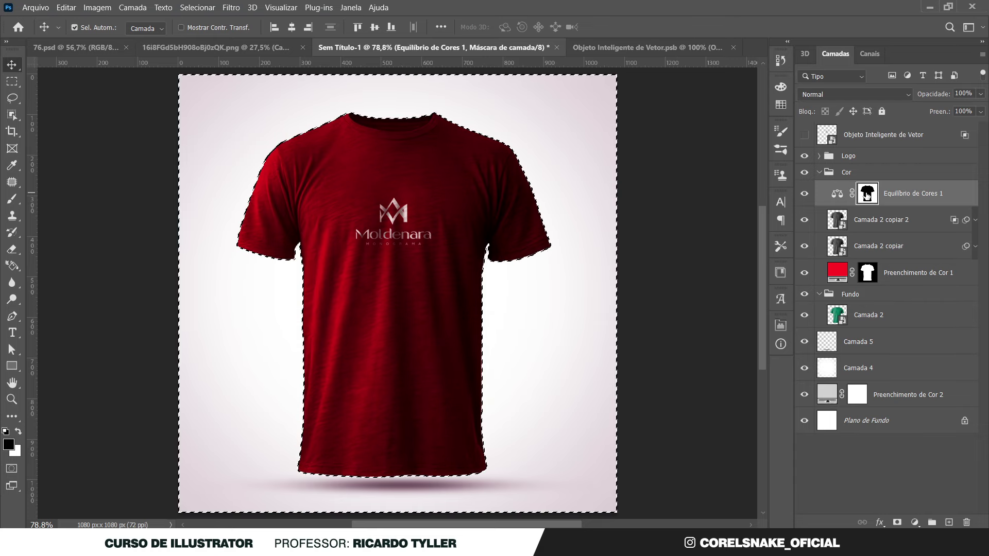
pyautogui.click(867, 273)
pyautogui.keyDown('ctrl'); pyautogui.click(868, 277); pyautogui.keyUp('ctrl')
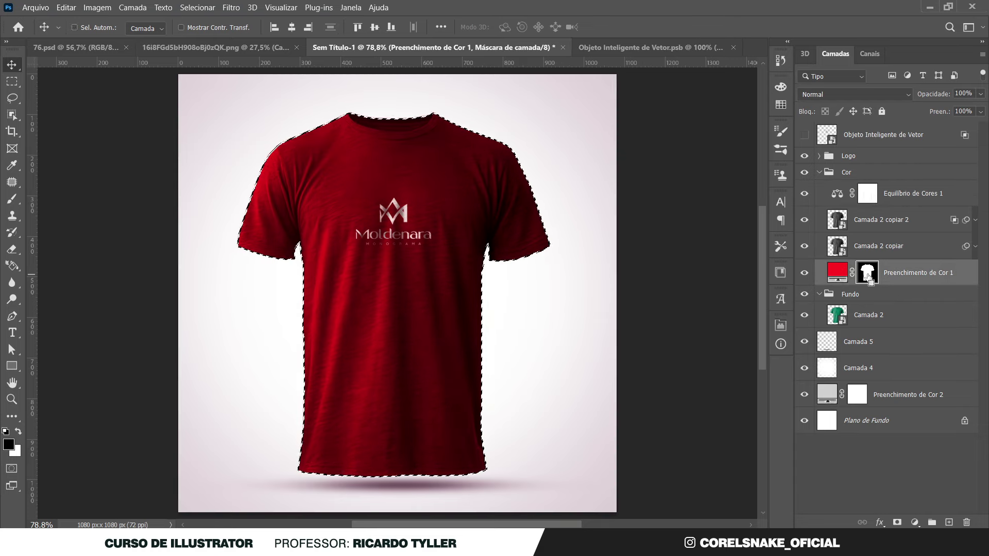
pyautogui.click(867, 193)
pyautogui.hotkey('ctrl', 'shift', 'i')
pyautogui.hotkey('alt', 'BackSpace')
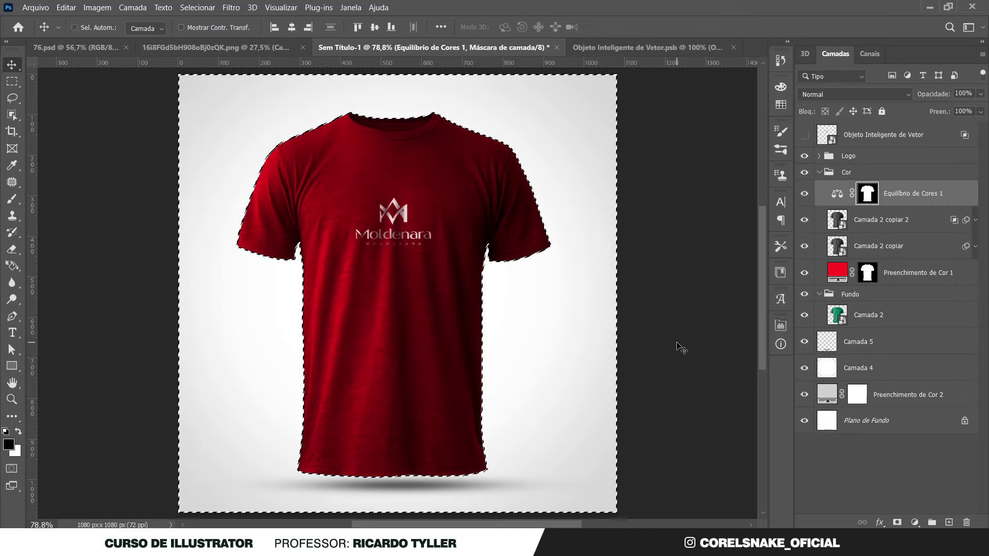
# - Add a Selective Color adjustment with Blacks reduced to −100
pyautogui.click(914, 522)
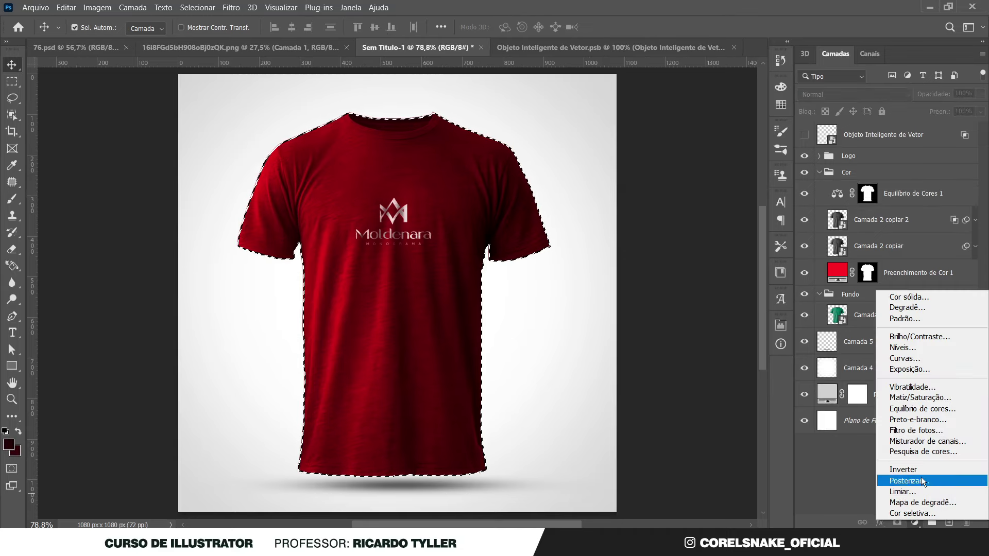
pyautogui.click(927, 514)
pyautogui.click(664, 330)
pyautogui.click(607, 426)
pyautogui.moveTo(644, 432); pyautogui.dragTo(532, 442)
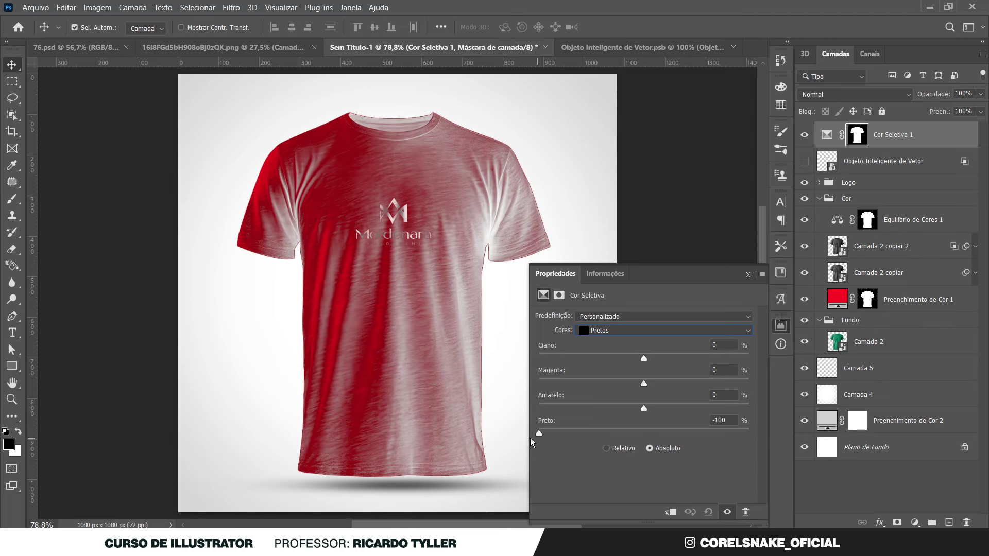
pyautogui.click(781, 330)
# - Create the merged shirt copy under the adjustment and set it to Overlay blending
pyautogui.click(838, 247)
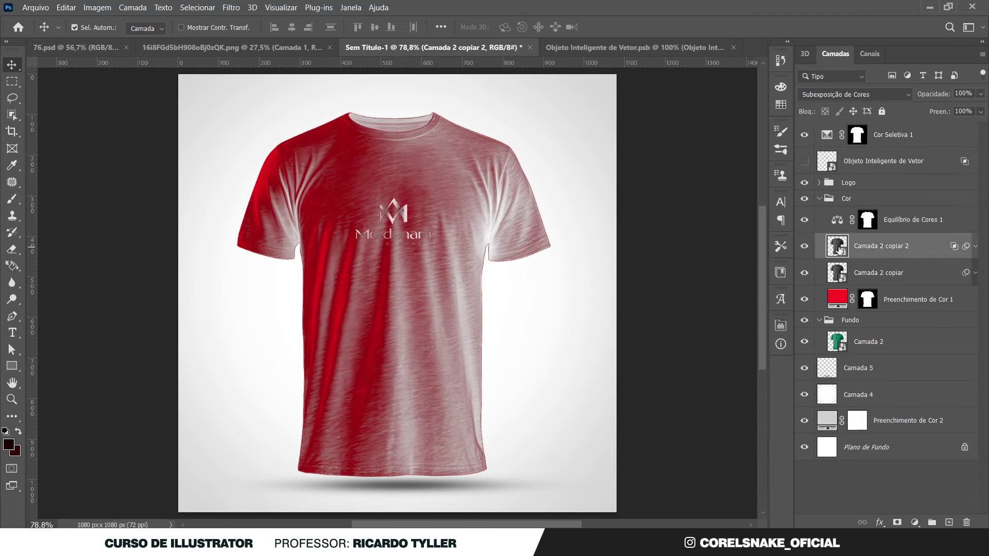
pyautogui.hotkey('ctrl', 'z')
pyautogui.hotkey('ctrl', 'z')
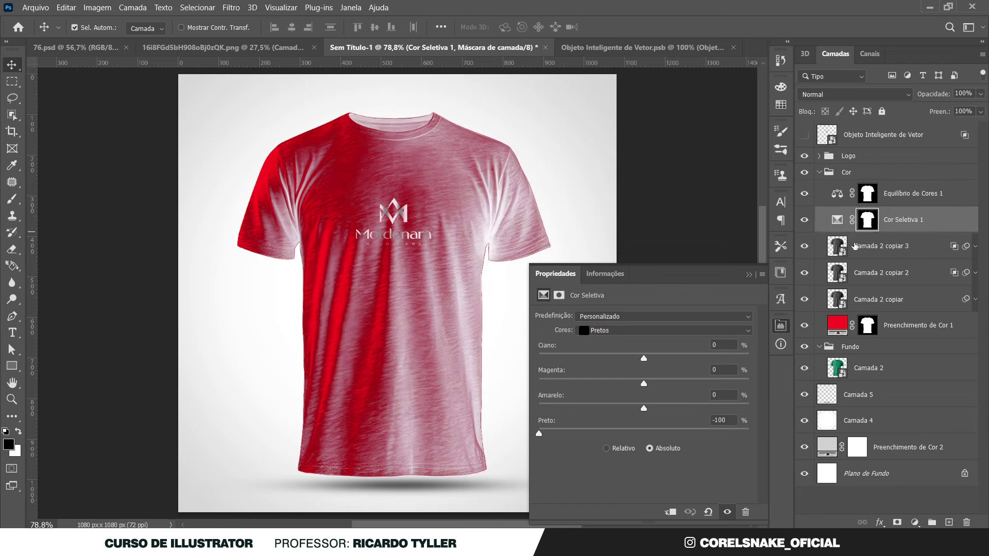
pyautogui.click(853, 94)
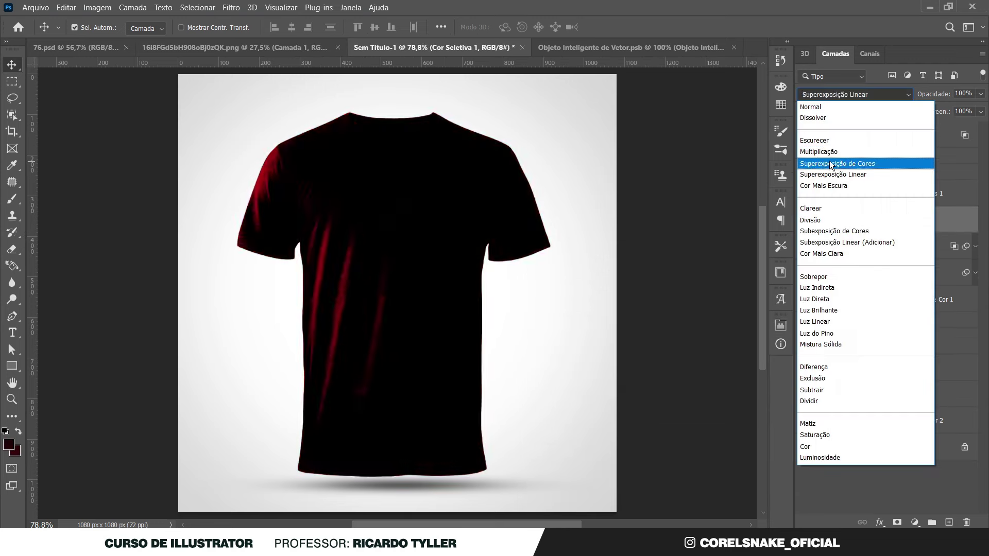
pyautogui.click(703, 277)
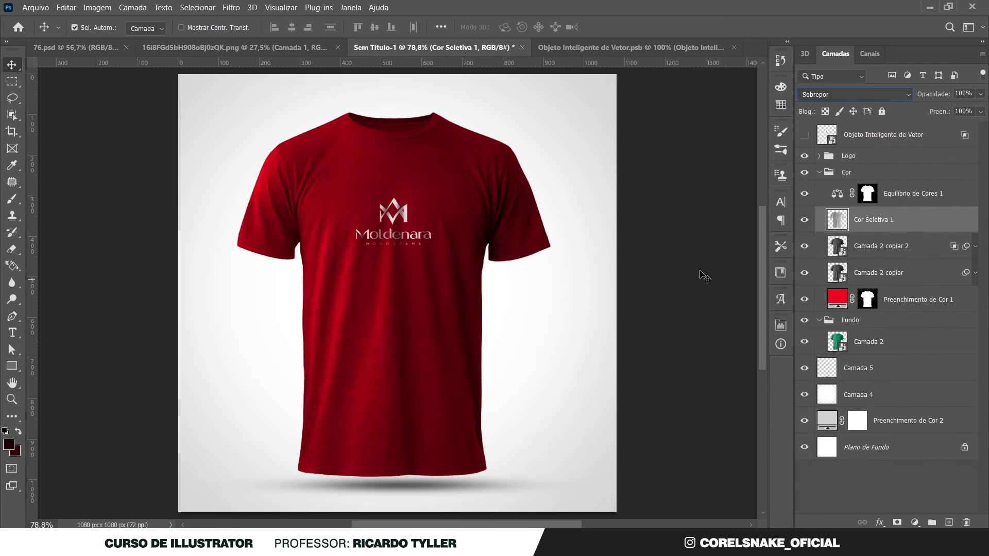
# - Convert Cor Seletiva 1 to a smart object and apply a contrast-adding Curves filter
pyautogui.click(920, 224)
pyautogui.rightClick(919, 224)
pyautogui.click(777, 417)
pyautogui.hotkey('ctrl', 'm')
pyautogui.moveTo(769, 229); pyautogui.dragTo(759, 230)
pyautogui.click(684, 316)
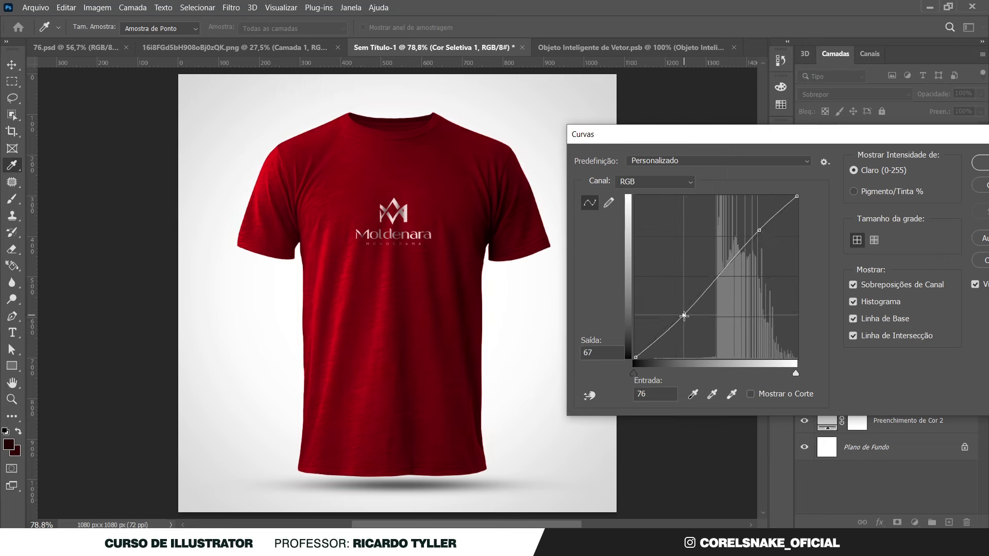
pyautogui.press('Return')
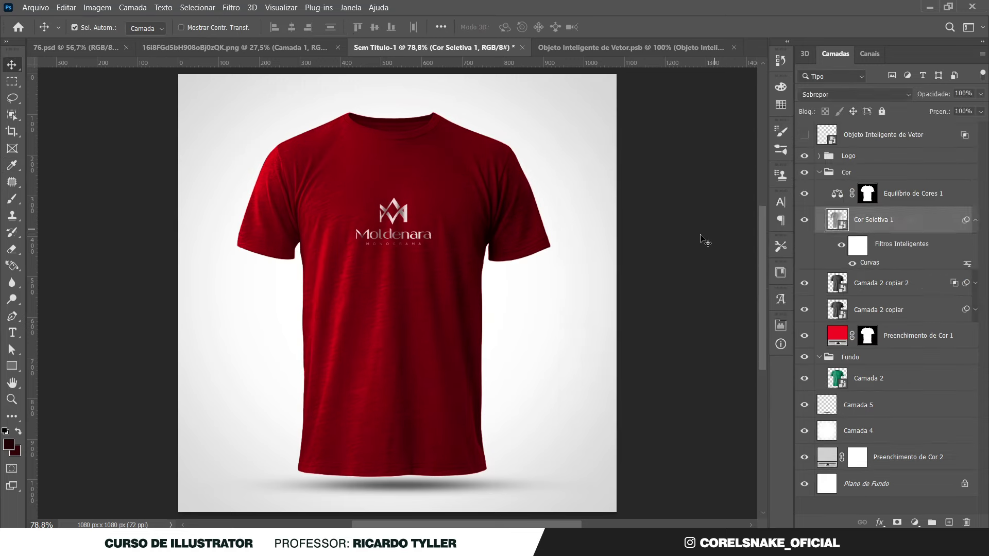
# - Preview a teal shirt colour in the fill settings, then cancel to keep red
pyautogui.doubleClick(839, 331)
pyautogui.click(811, 227)
pyautogui.moveTo(812, 227); pyautogui.dragTo(810, 277)
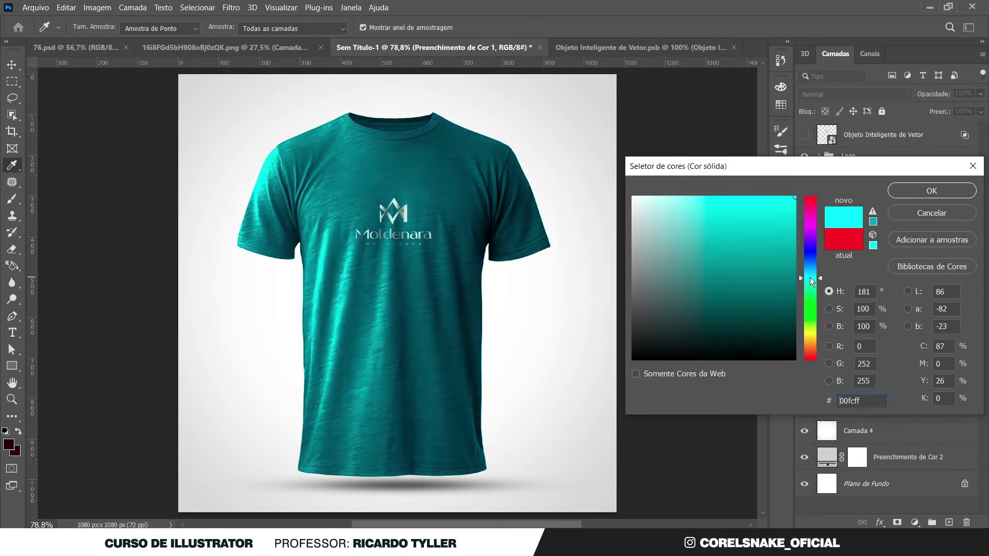
pyautogui.press('Escape')
# - Move Camada 5, Camada 4 and Preenchimento de Cor 2 into the Fundo group
pyautogui.click(819, 172)
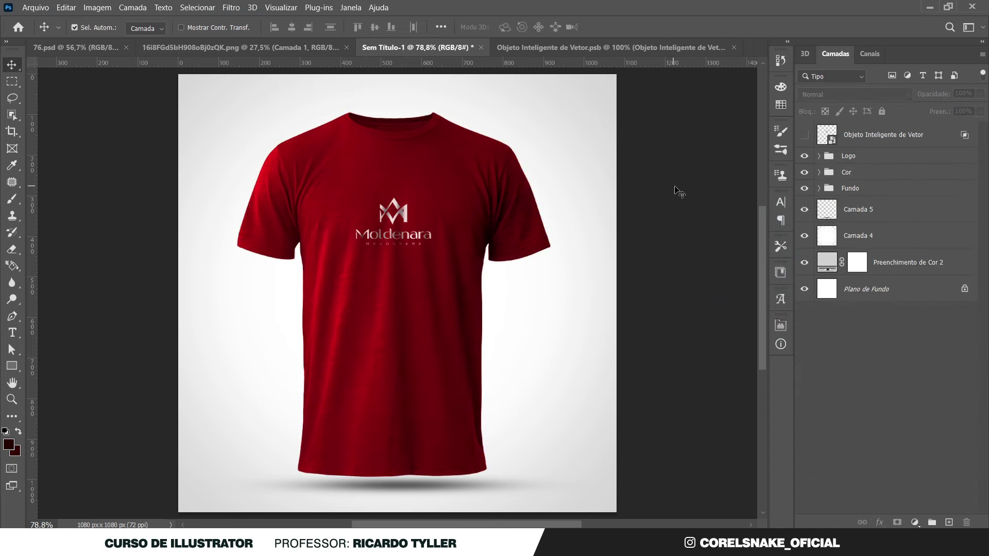
pyautogui.click(871, 210)
pyautogui.click(876, 236)
pyautogui.keyDown('shift'); pyautogui.click(891, 291); pyautogui.keyUp('shift')
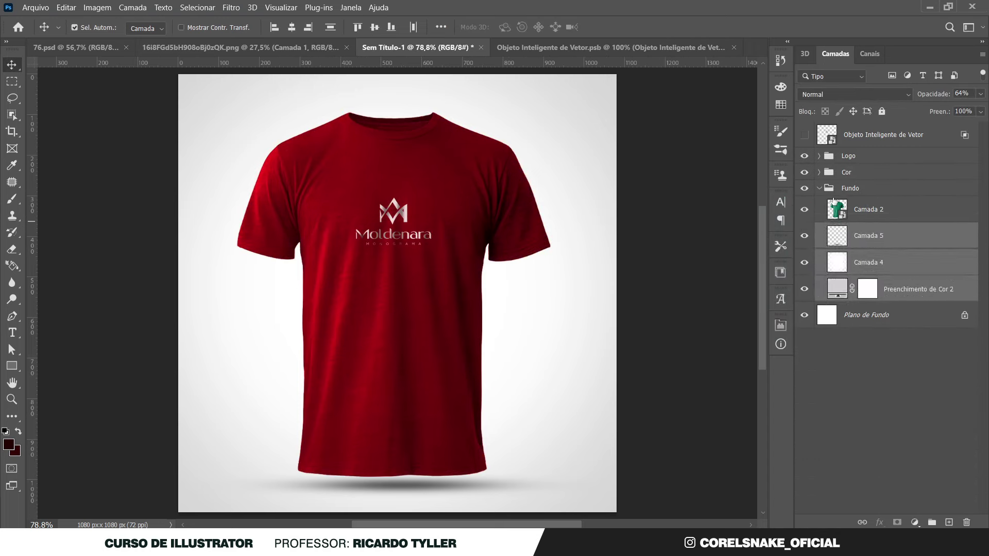
pyautogui.click(850, 188)
# - Colour-label the vector smart object layer and open the Moldenara logo's smart-object document
pyautogui.rightClick(804, 134)
pyautogui.click(835, 266)
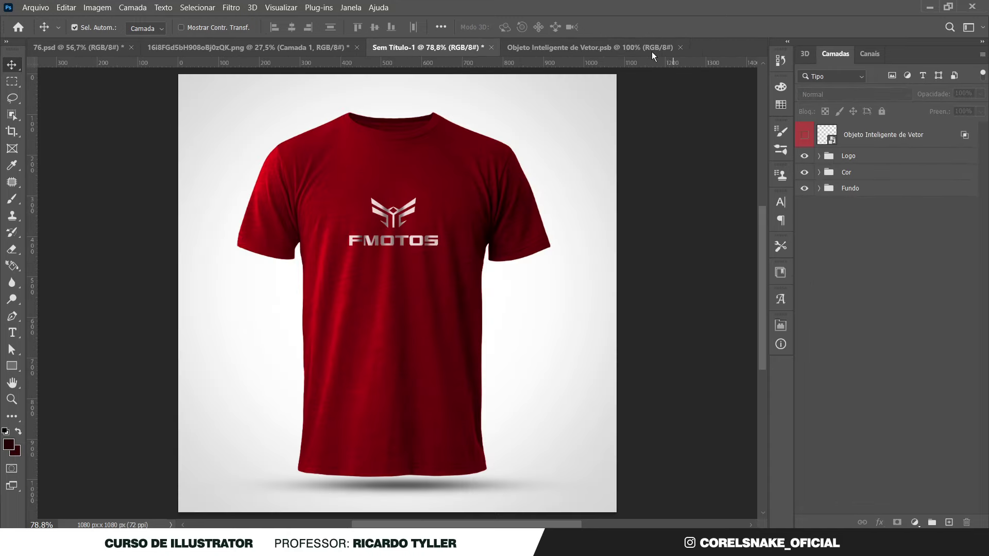
pyautogui.click(652, 52)
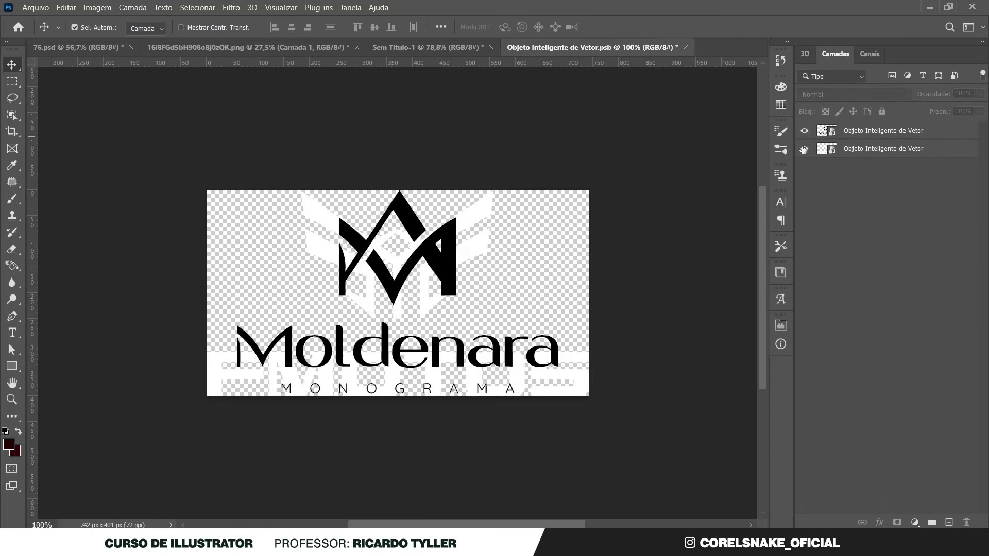